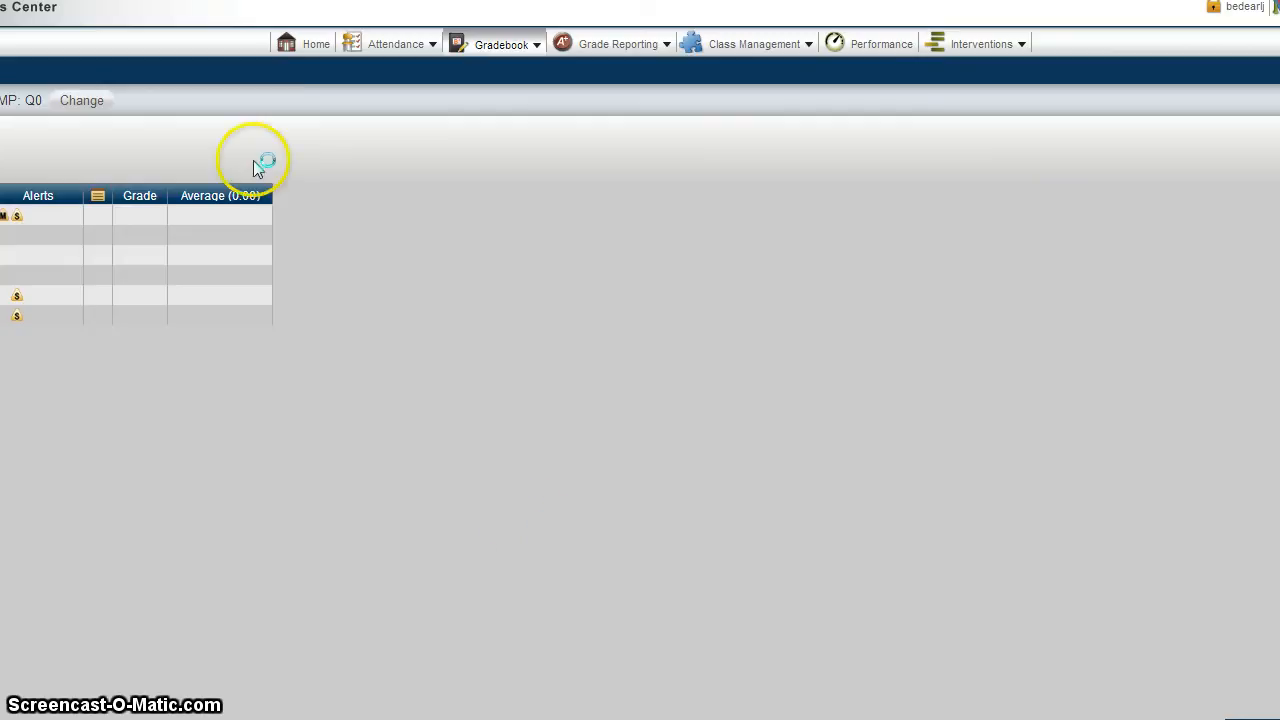
Open the gradebook setup for the class and choose Assn - Assignment in the new category row
{"action": "mouse_move", "coordinate": [477, 48]}
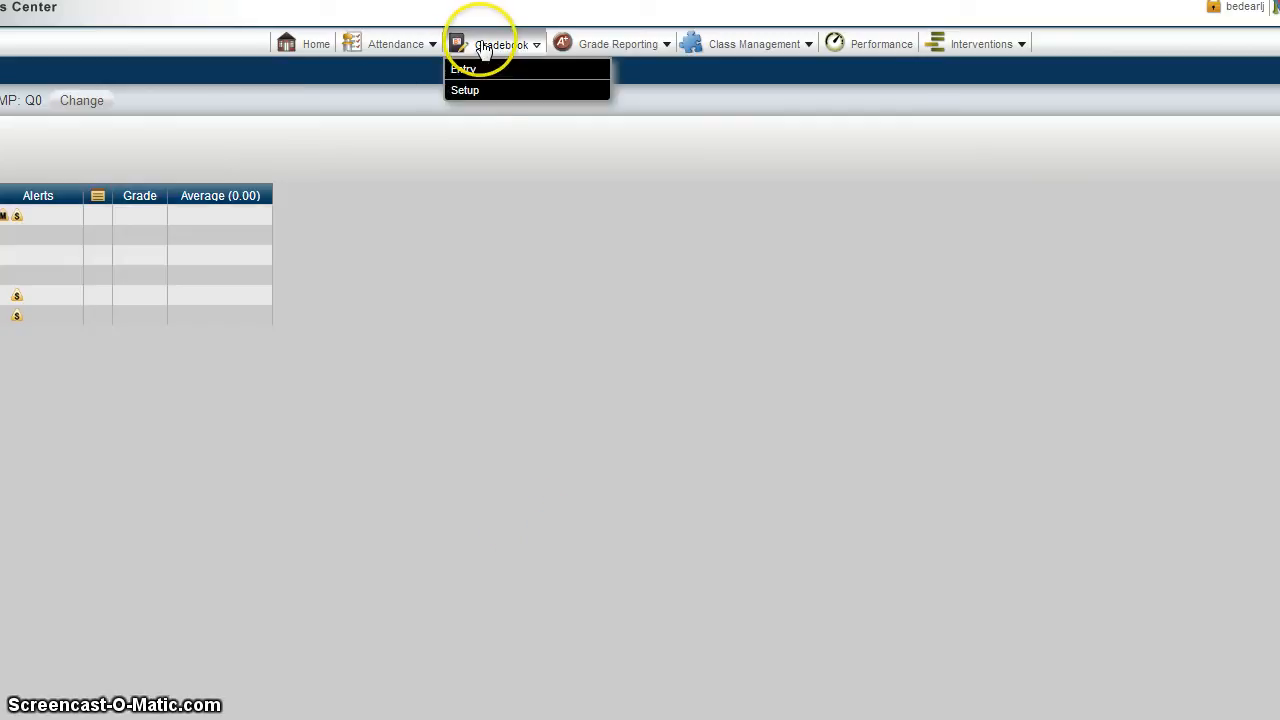
{"action": "left_click", "coordinate": [476, 92]}
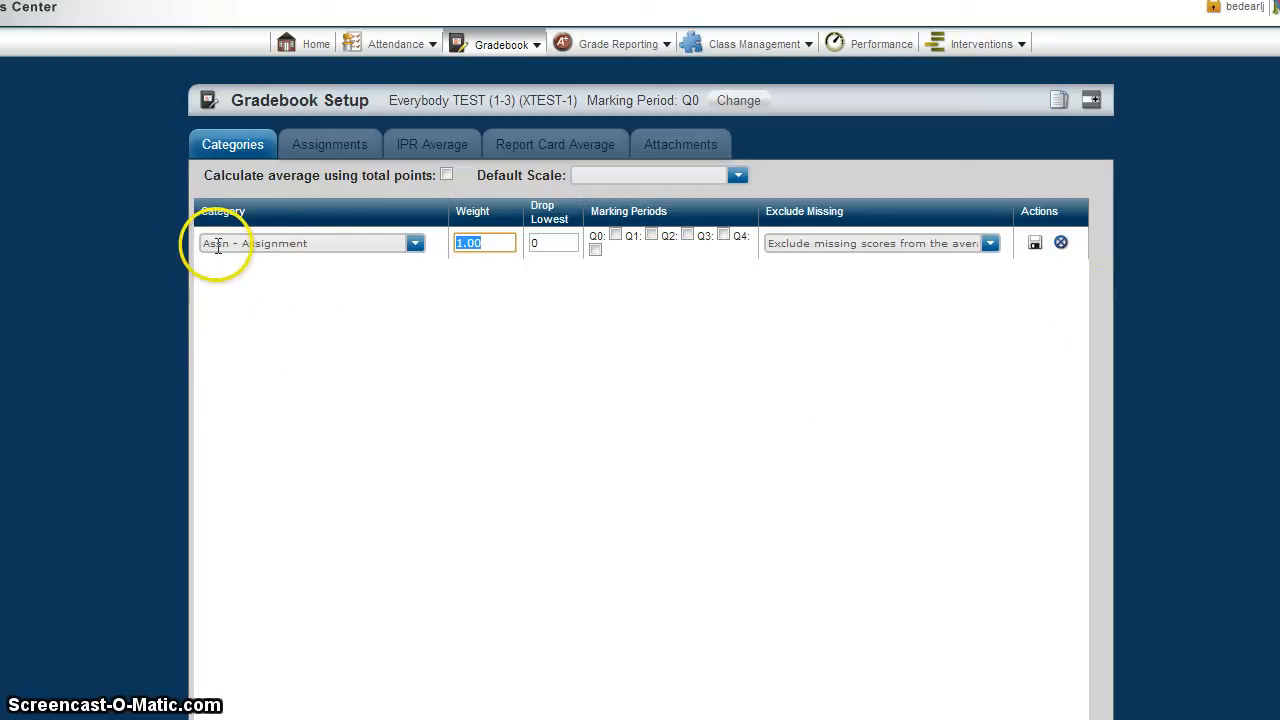
{"action": "left_click", "coordinate": [413, 250]}
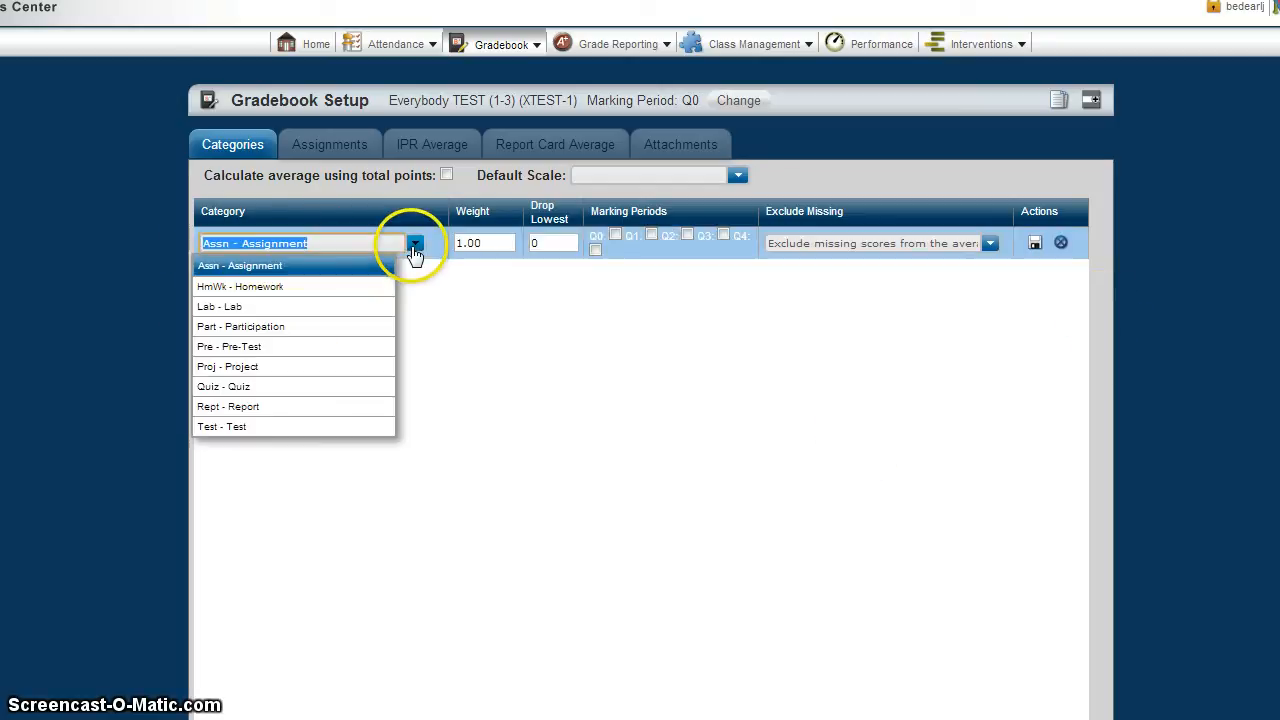
{"action": "left_click", "coordinate": [316, 262]}
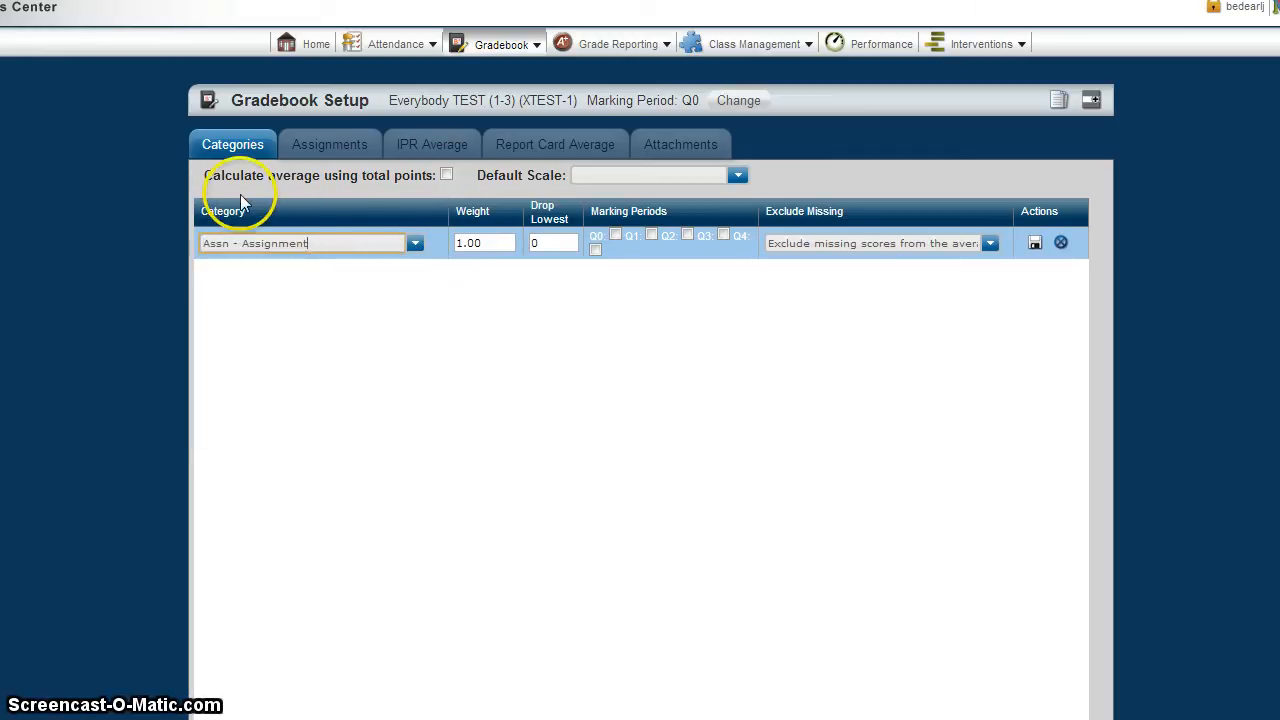
Enable calculating the average using total points for this gradebook
{"action": "left_click", "coordinate": [446, 175]}
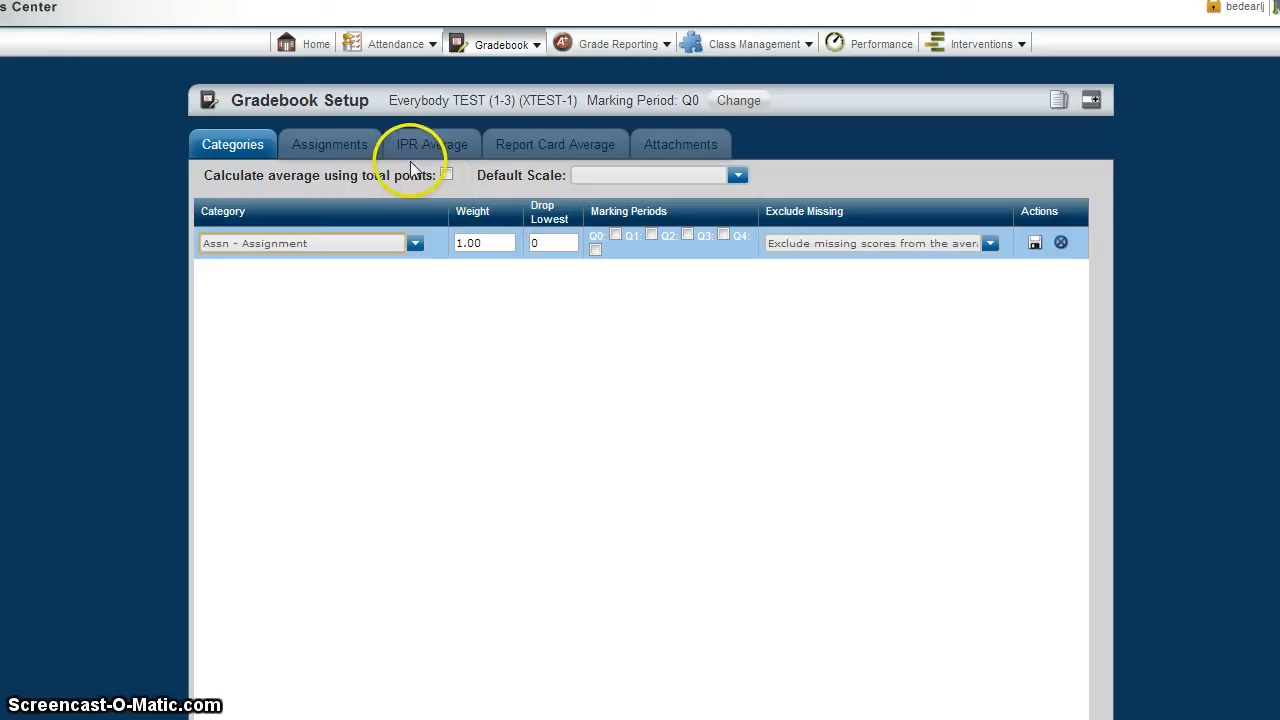
{"action": "left_click", "coordinate": [447, 177]}
{"action": "left_click", "coordinate": [447, 176]}
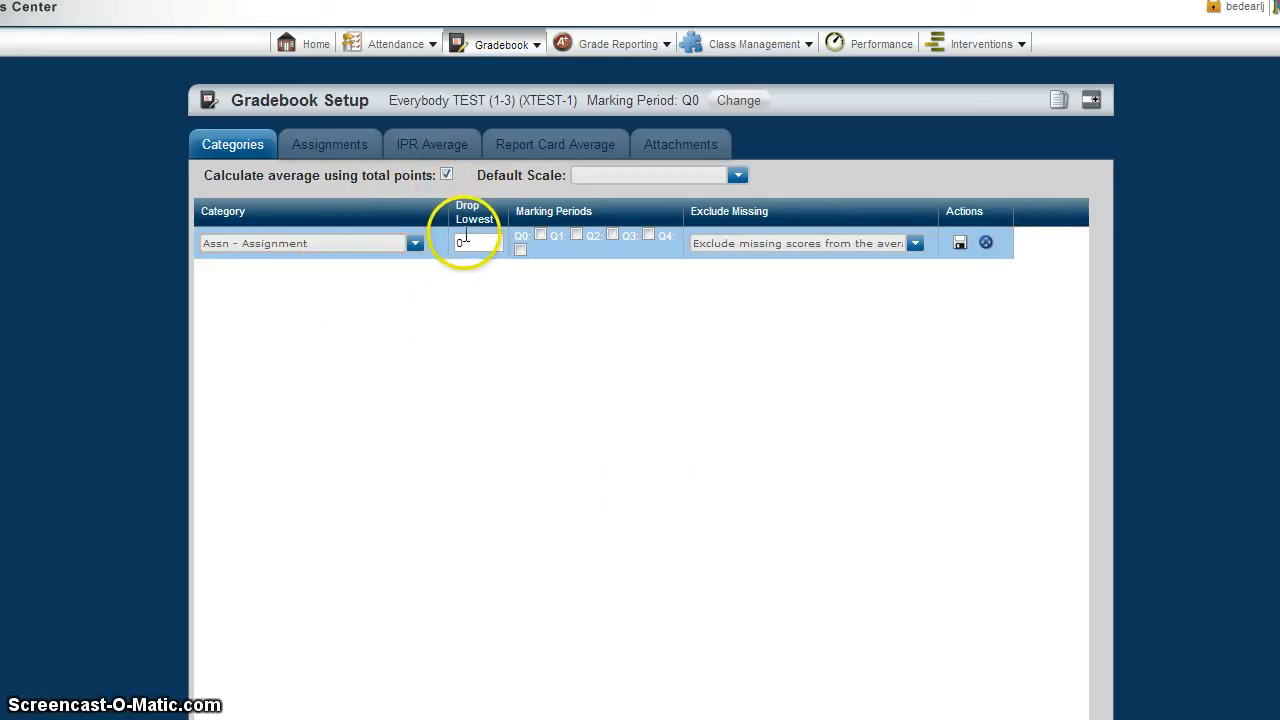
{"action": "left_click", "coordinate": [447, 176]}
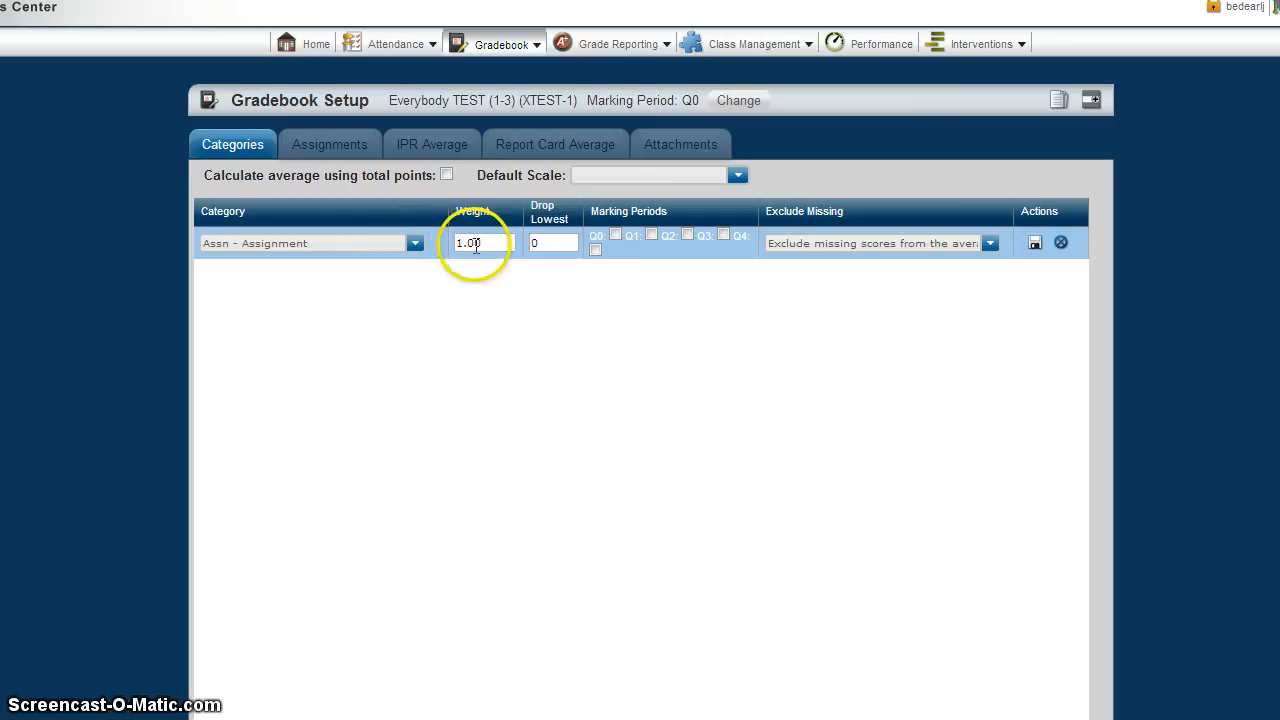
{"action": "left_click", "coordinate": [446, 176]}
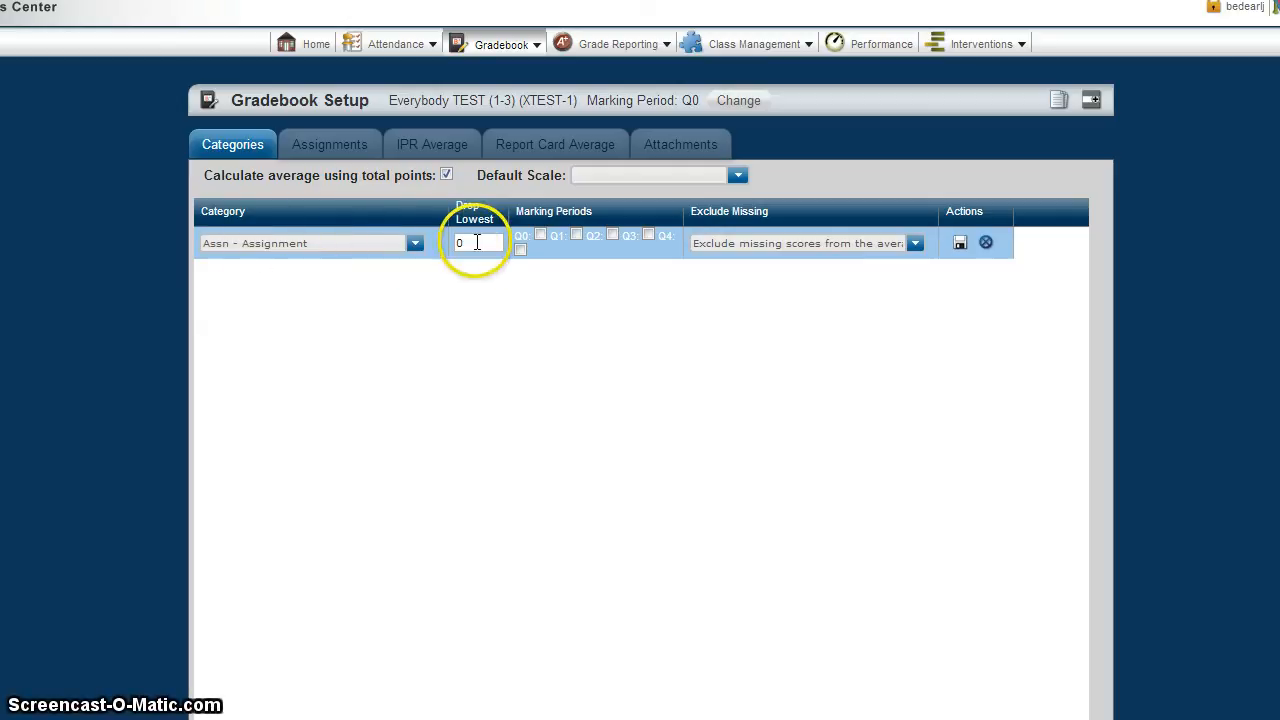
Change the new category to HmWk - Homework and set its number of dropped lowest scores to 0
{"action": "left_click", "coordinate": [414, 243]}
{"action": "left_click", "coordinate": [323, 280]}
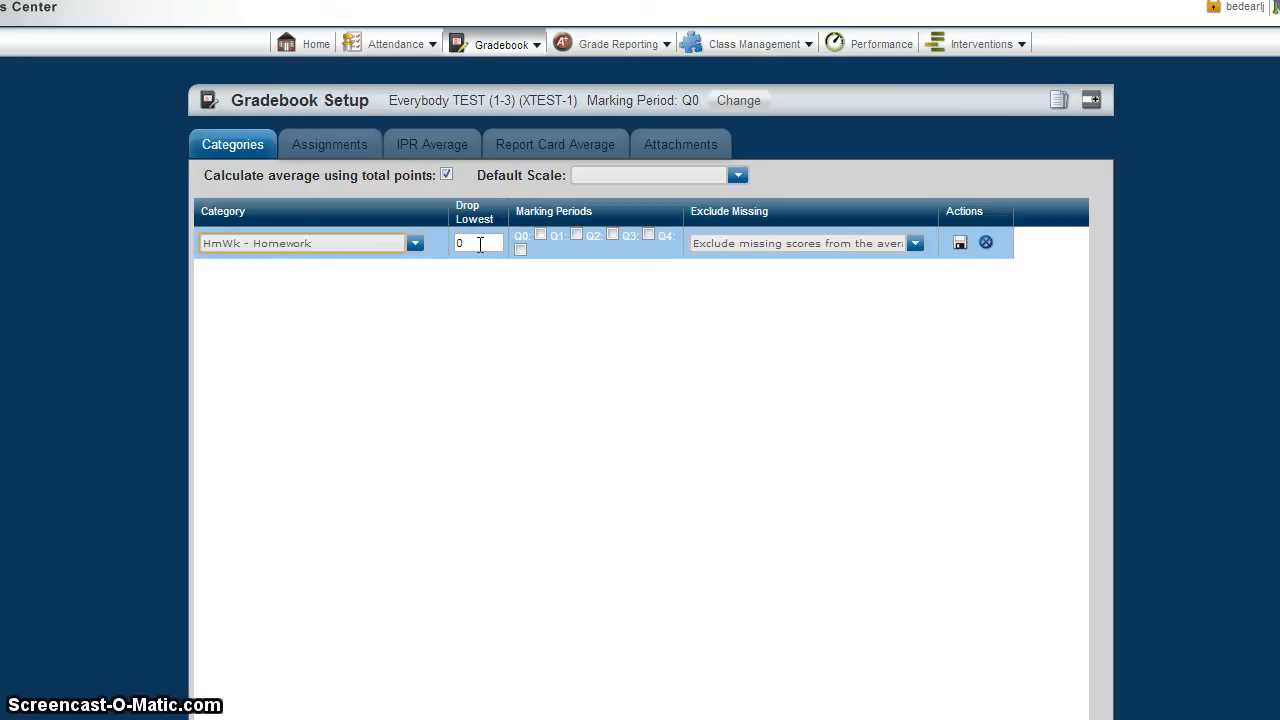
{"action": "key", "text": "BackSpace"}
{"action": "type", "text": "1"}
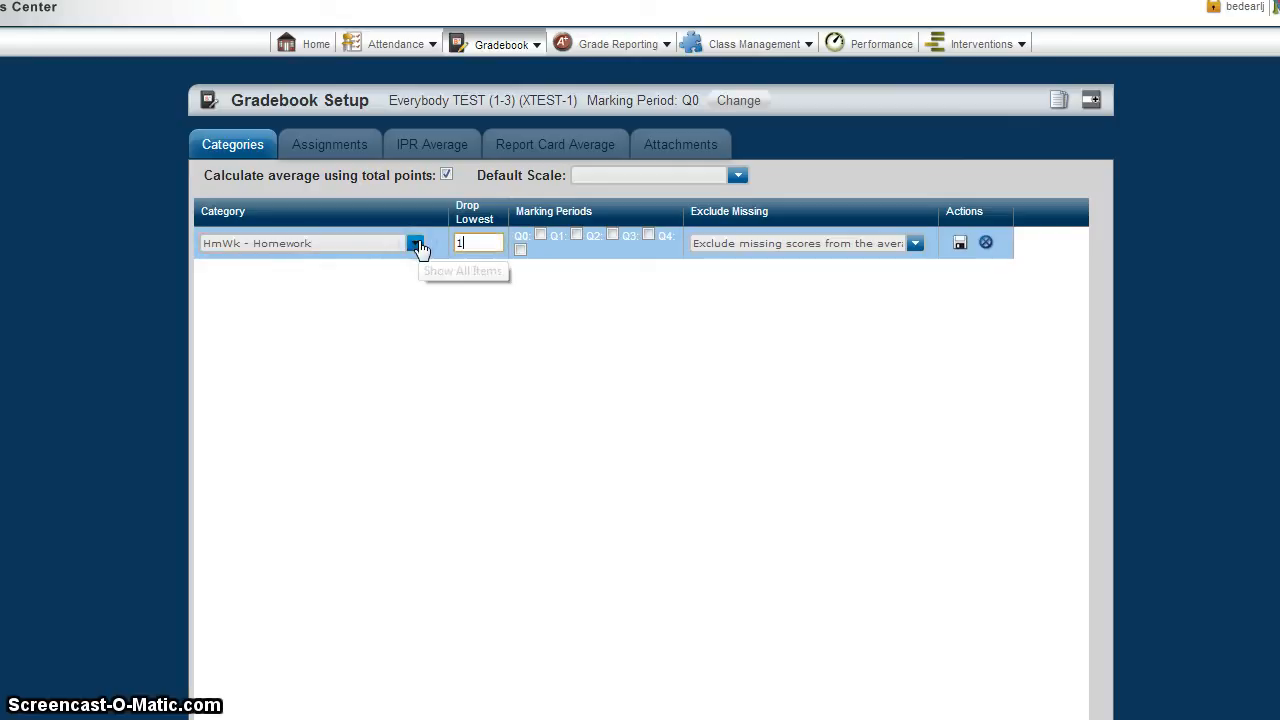
{"action": "left_click", "coordinate": [499, 232]}
{"action": "left_click_drag", "start_coordinate": [484, 241], "coordinate": [440, 239]}
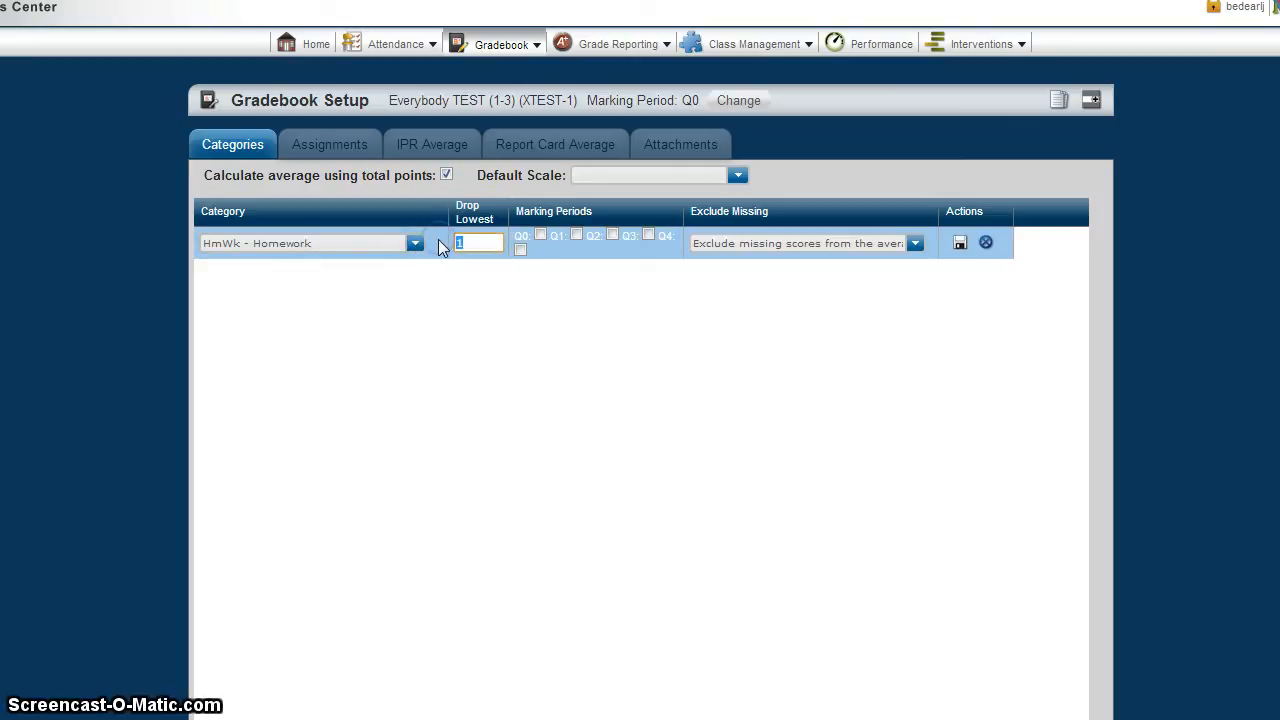
{"action": "type", "text": "0"}
Apply the Homework category to marking periods Q0, Q1, Q2, Q3 and Q4
{"action": "left_click", "coordinate": [535, 294]}
{"action": "left_click", "coordinate": [540, 235]}
{"action": "left_click", "coordinate": [576, 235]}
{"action": "left_click", "coordinate": [612, 235]}
{"action": "left_click", "coordinate": [648, 235]}
{"action": "left_click", "coordinate": [500, 271]}
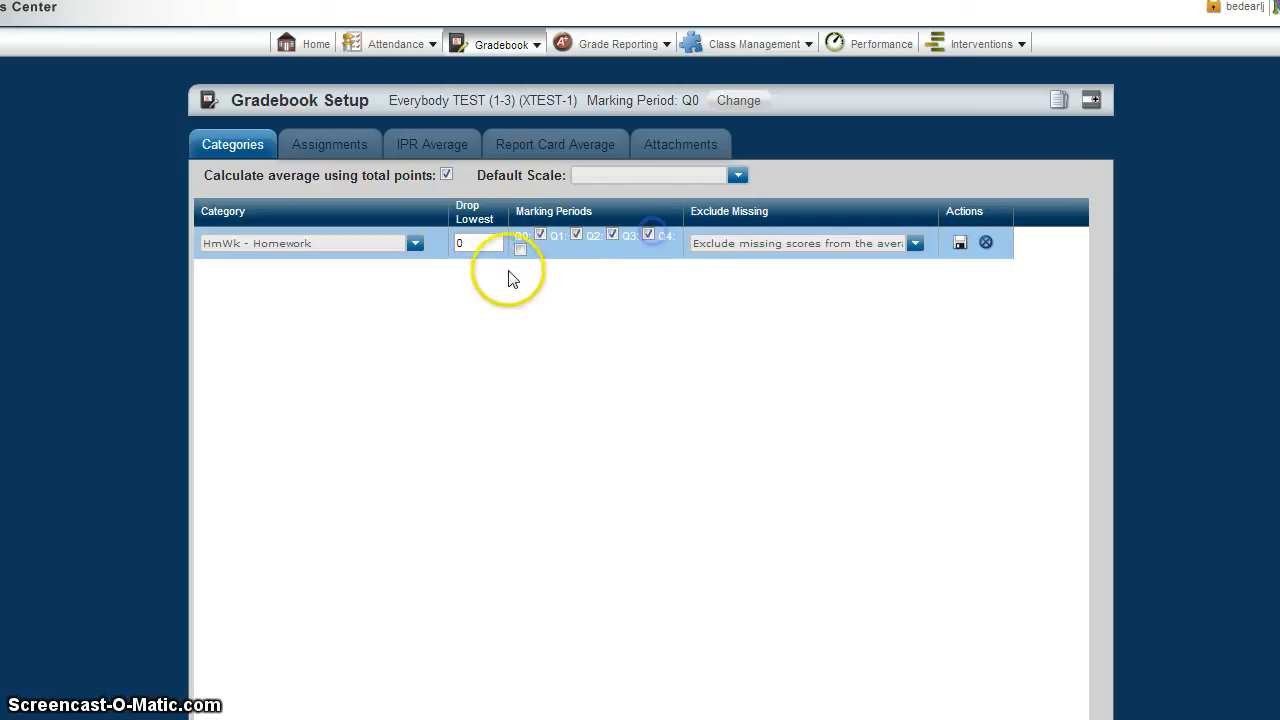
{"action": "left_click", "coordinate": [520, 250]}
{"action": "left_click", "coordinate": [583, 279]}
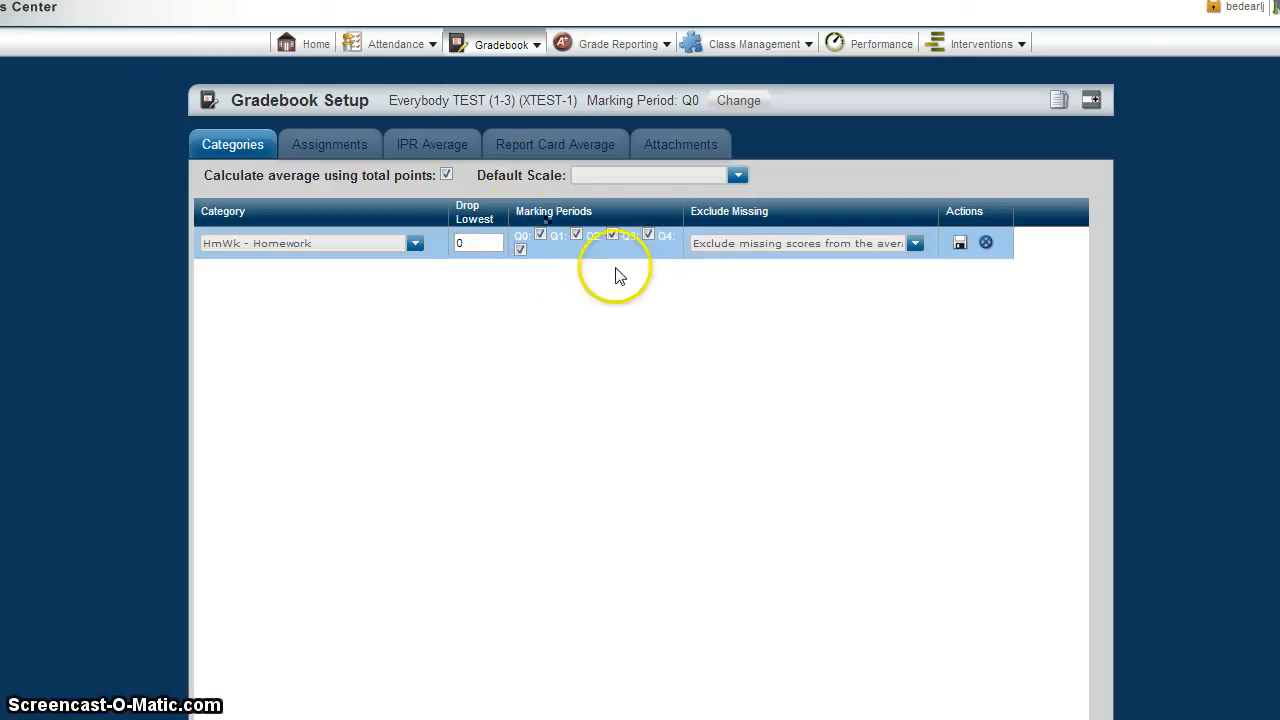
Review the missing-score options, keep missing scores excluded from the average, and save the Homework category
{"action": "left_click", "coordinate": [914, 250]}
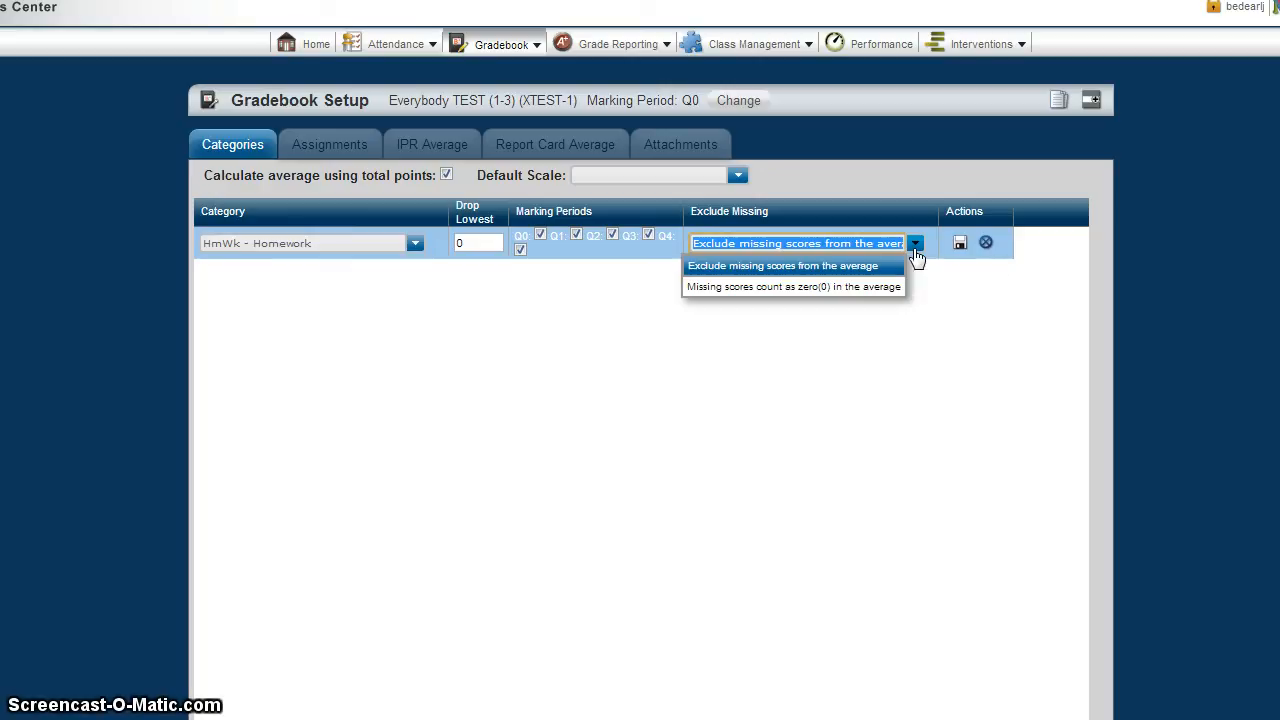
{"action": "left_click", "coordinate": [848, 288]}
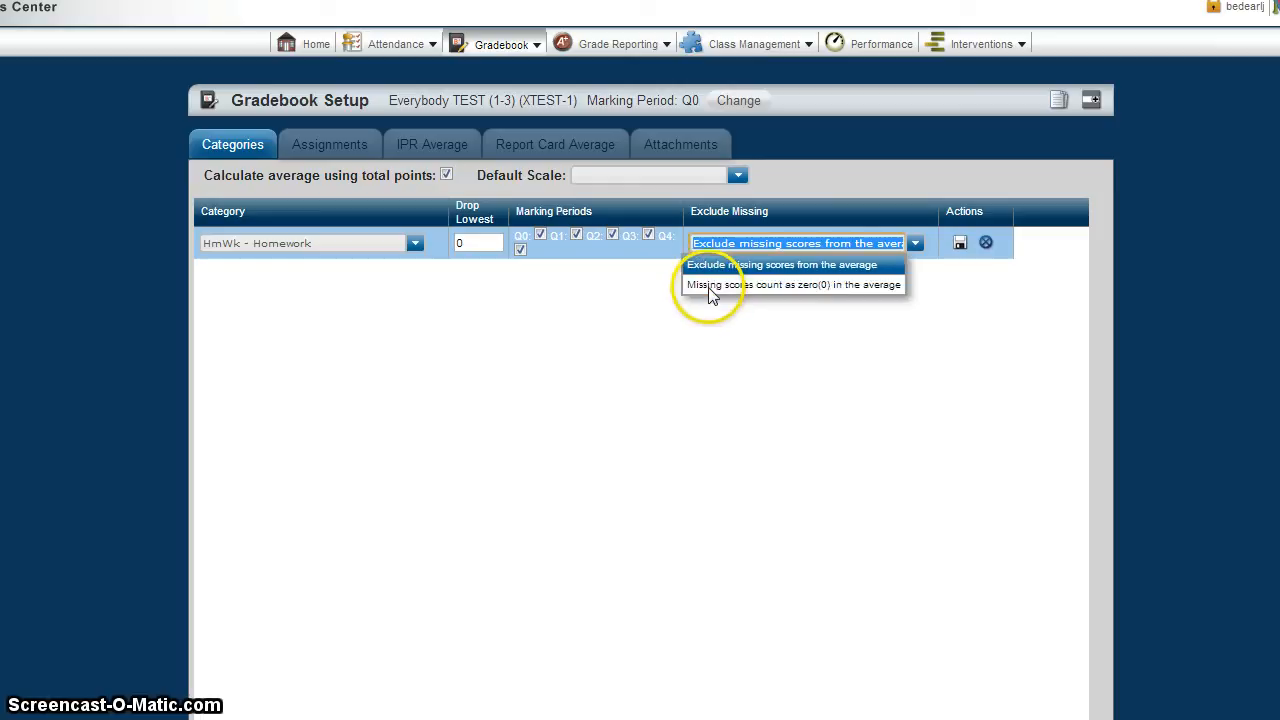
{"action": "left_click", "coordinate": [703, 343]}
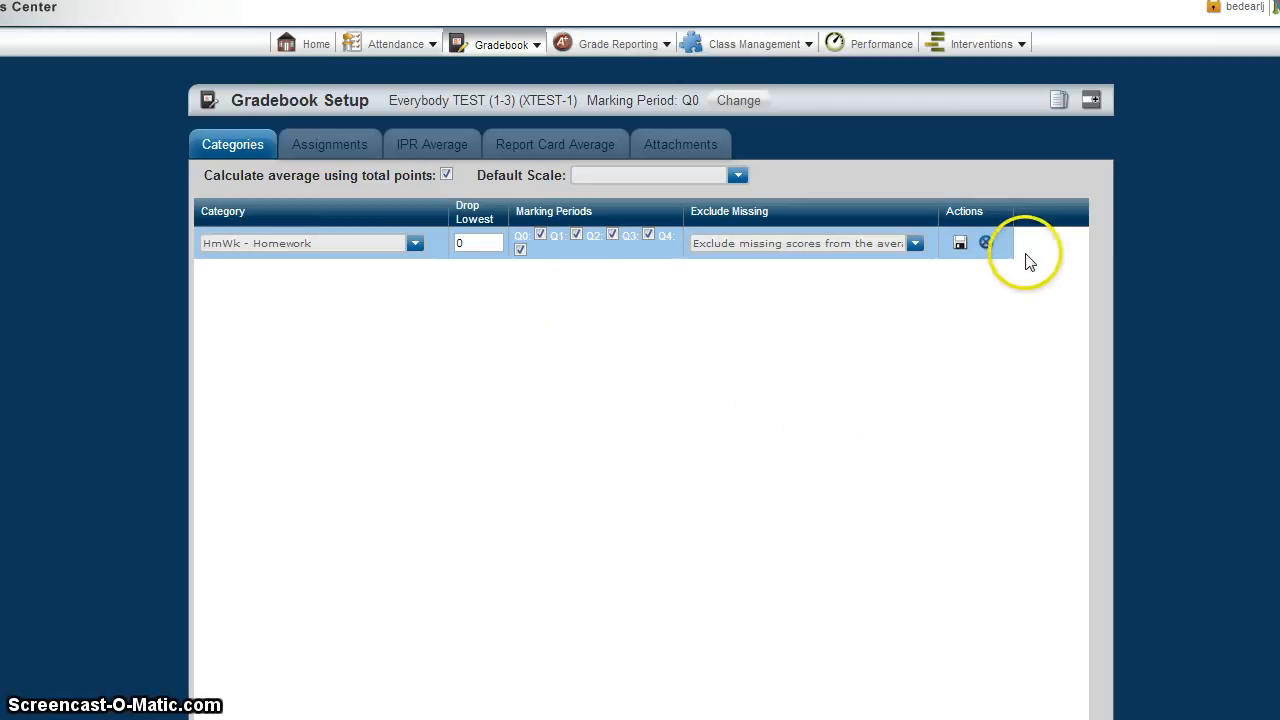
{"action": "left_click", "coordinate": [959, 245]}
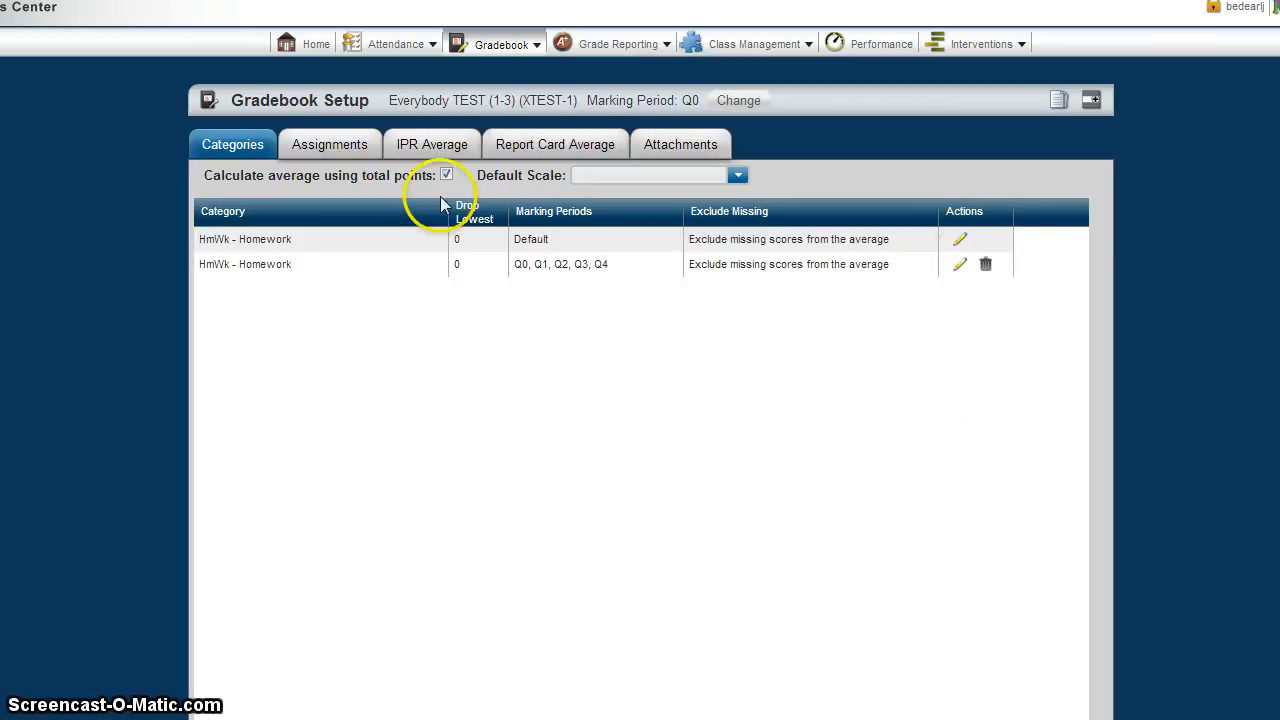
Add an Assn - Assignment category for marking periods Q0 through Q4 and save it
{"action": "left_click", "coordinate": [1093, 103]}
{"action": "left_click", "coordinate": [414, 245]}
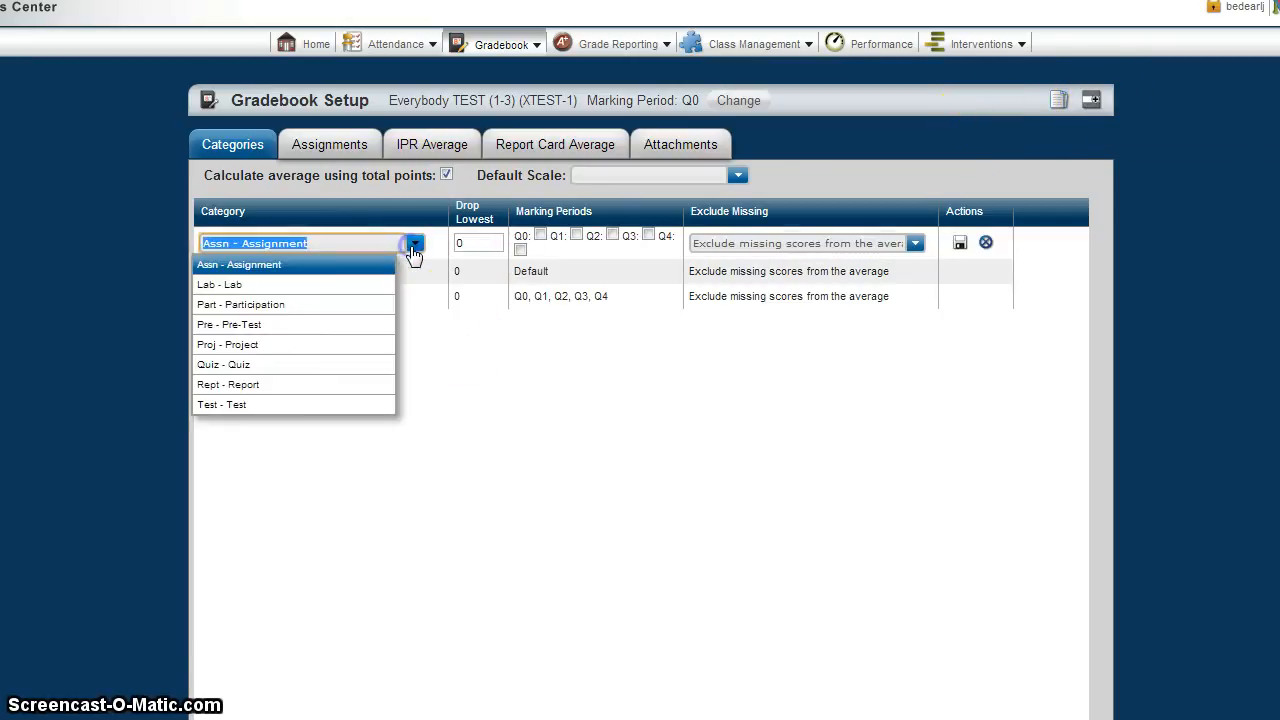
{"action": "left_click", "coordinate": [414, 245]}
{"action": "left_click", "coordinate": [540, 235]}
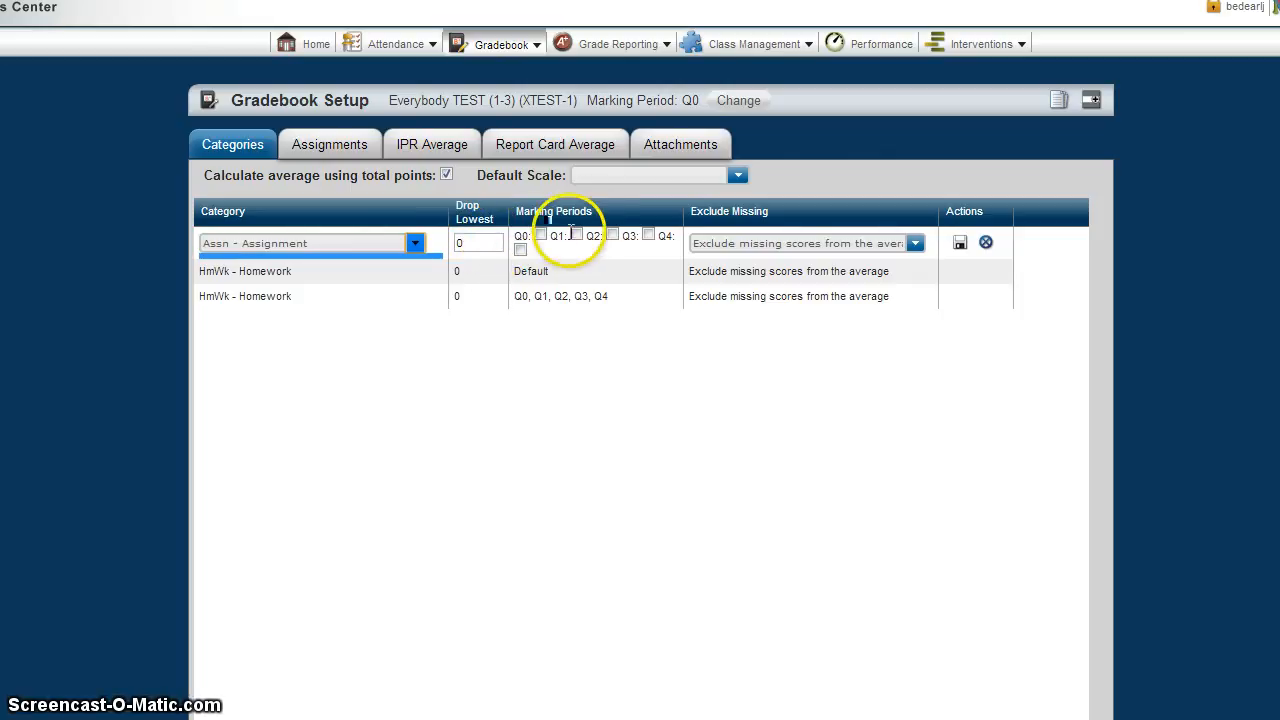
{"action": "left_click", "coordinate": [648, 235]}
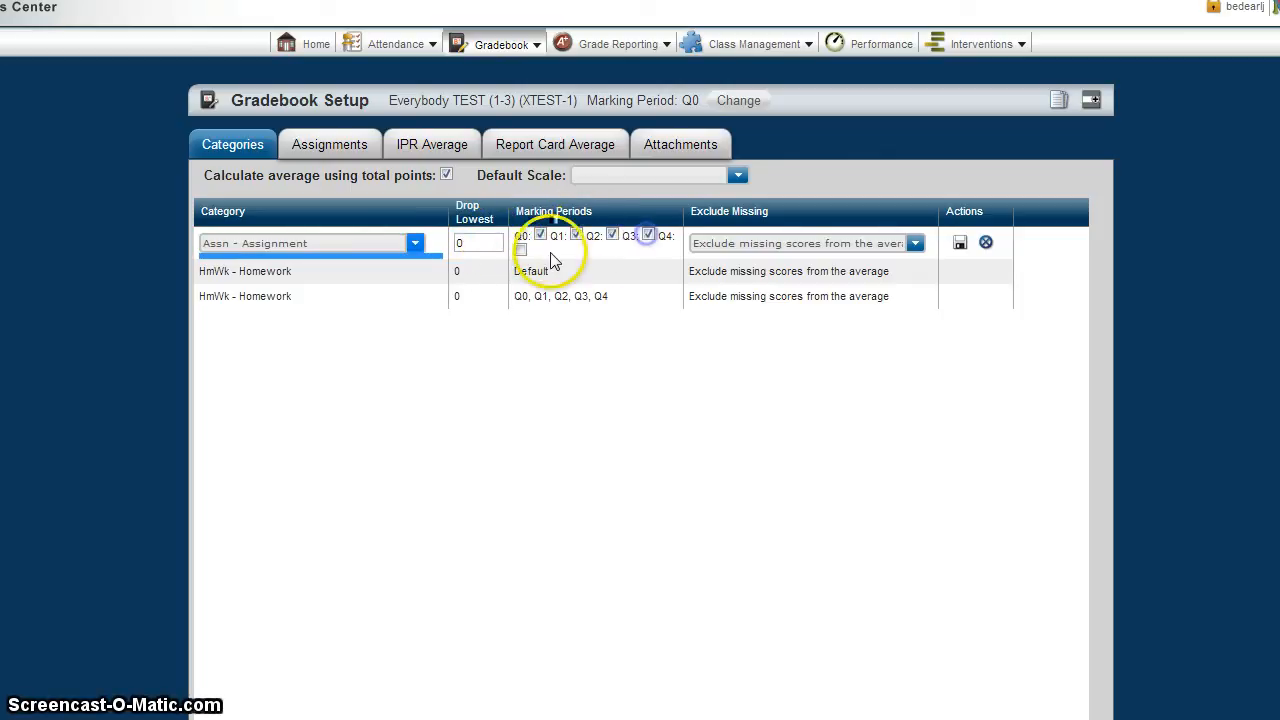
{"action": "left_click", "coordinate": [520, 250]}
{"action": "left_click", "coordinate": [742, 237]}
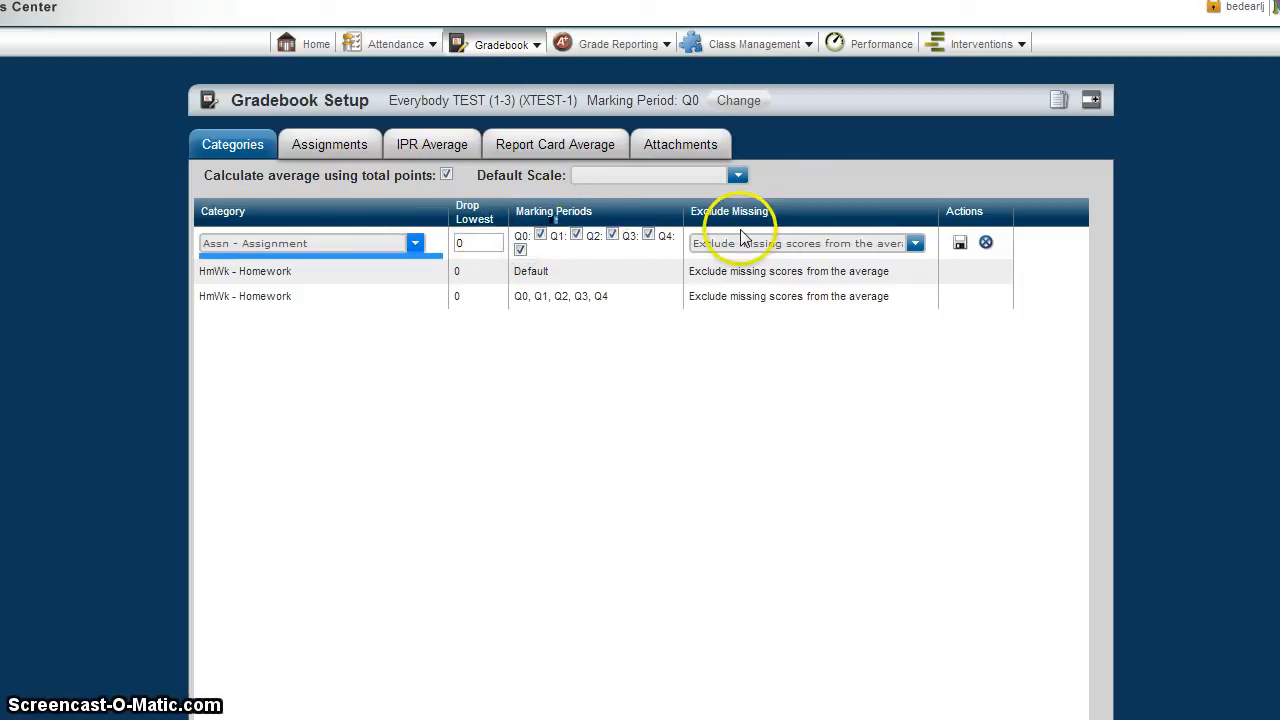
{"action": "left_click", "coordinate": [960, 243]}
Add a Quiz - Quiz category for marking periods Q0 through Q4 and save it
{"action": "left_click", "coordinate": [1091, 104]}
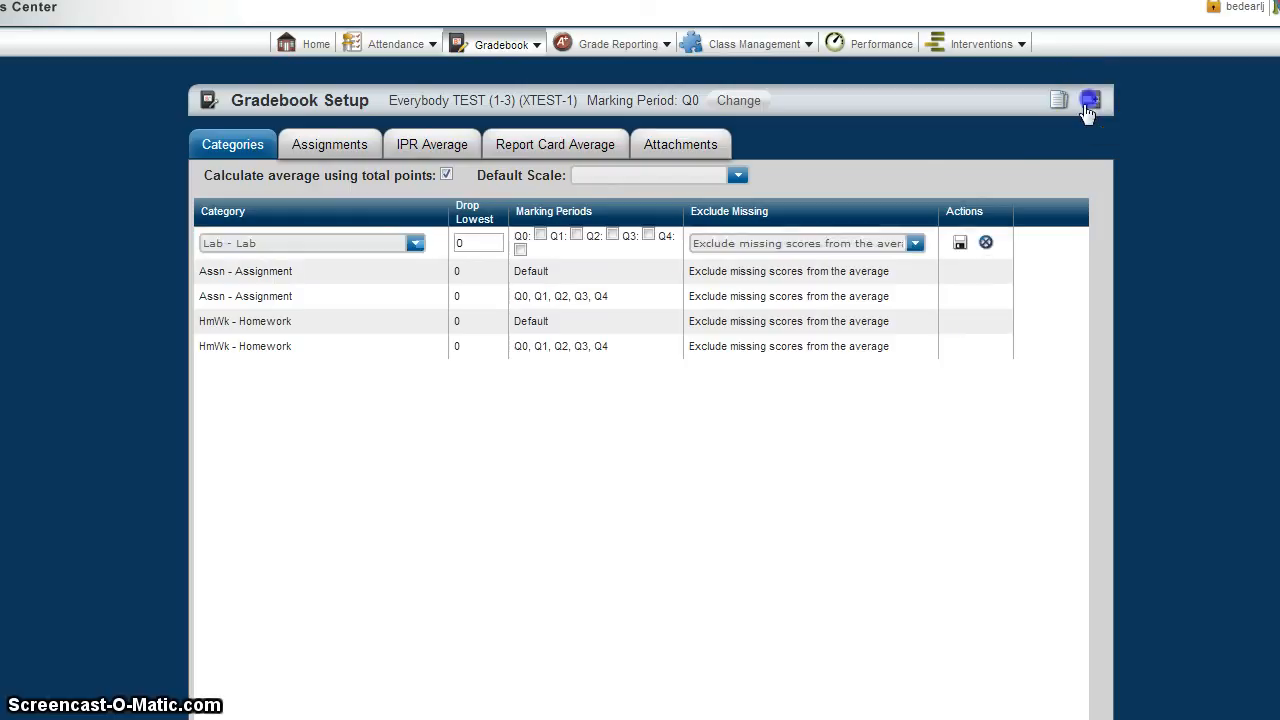
{"action": "left_click", "coordinate": [354, 234]}
{"action": "left_click", "coordinate": [412, 243]}
{"action": "left_click", "coordinate": [337, 344]}
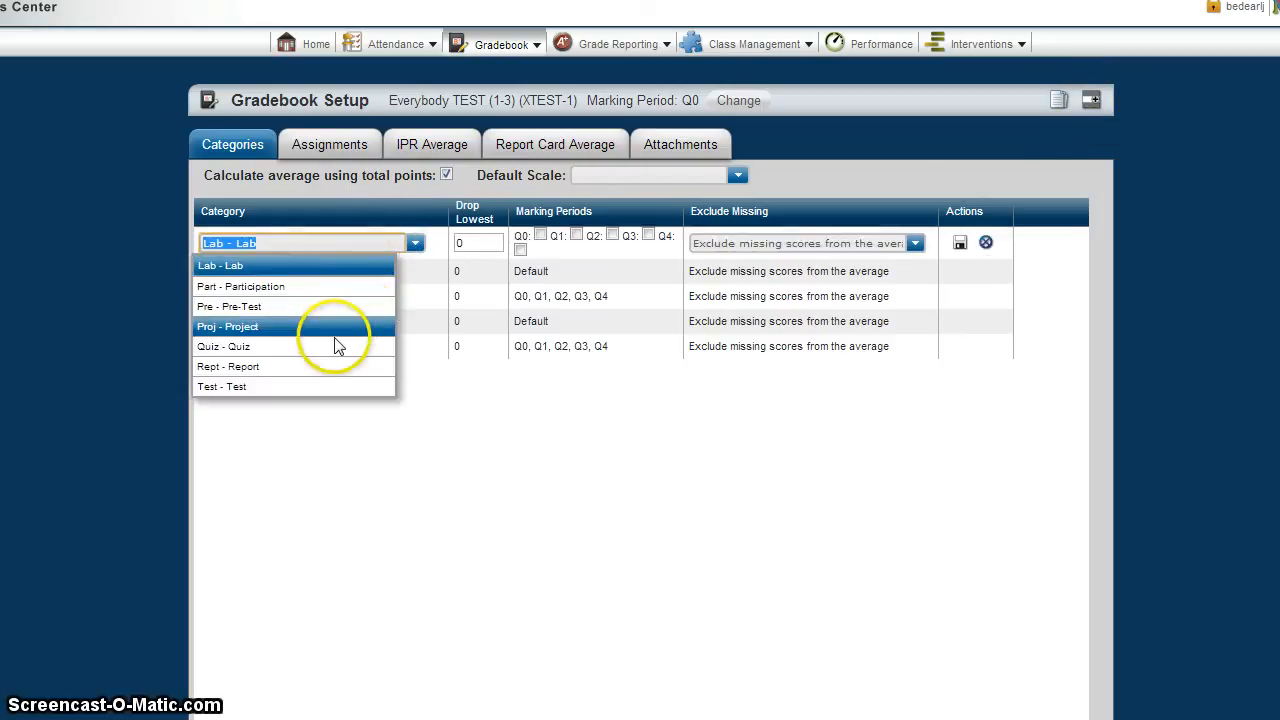
{"action": "left_click", "coordinate": [760, 250]}
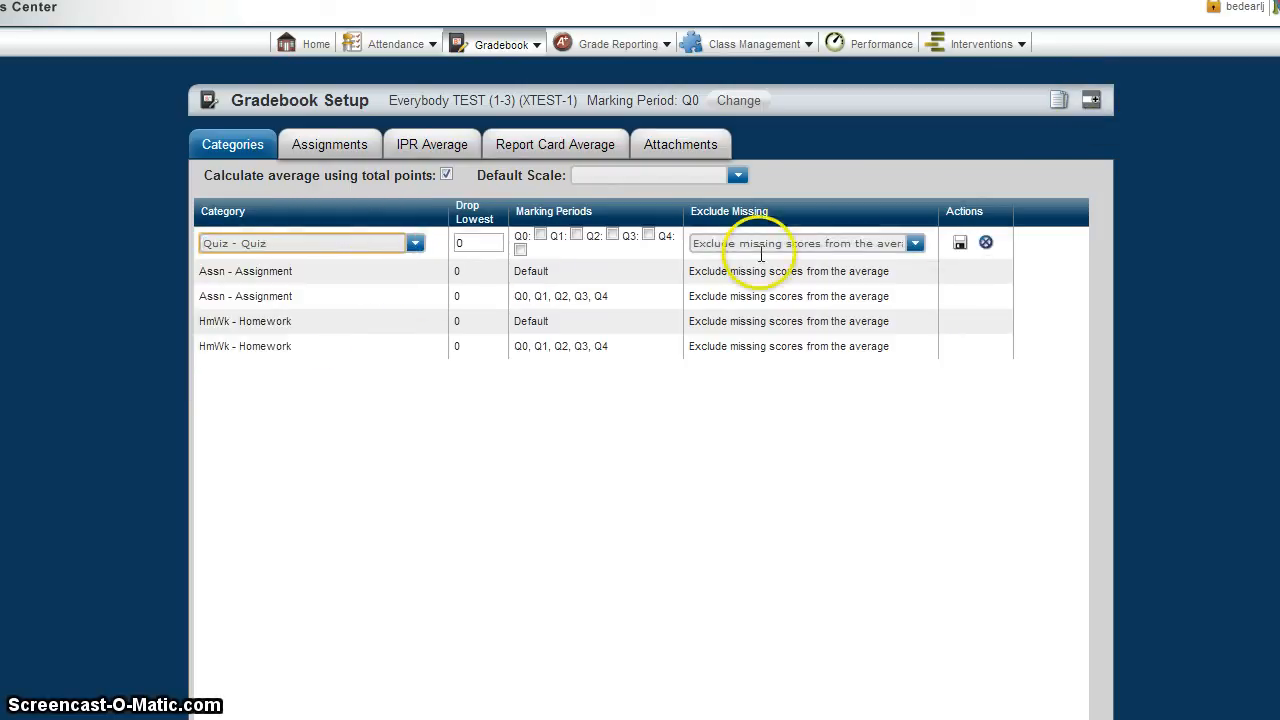
{"action": "left_click", "coordinate": [540, 235]}
{"action": "left_click", "coordinate": [577, 235]}
{"action": "left_click", "coordinate": [612, 234]}
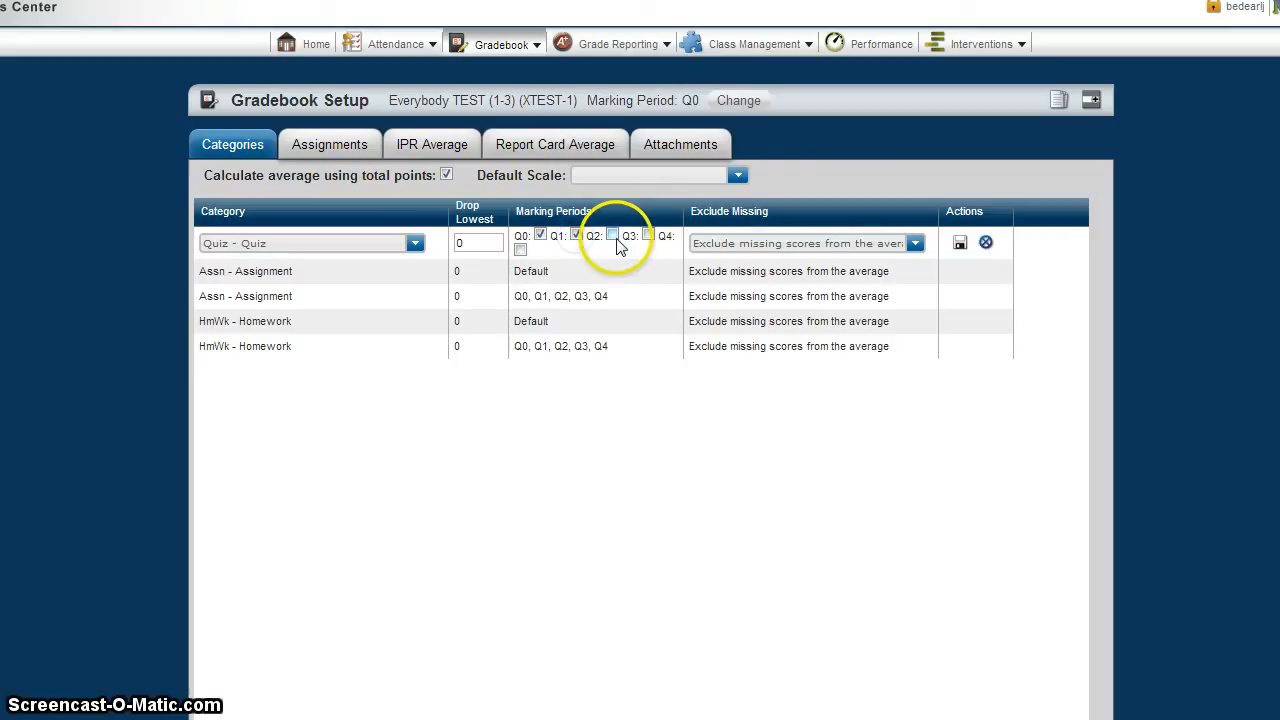
{"action": "left_click", "coordinate": [648, 234]}
{"action": "left_click", "coordinate": [520, 249]}
{"action": "left_click", "coordinate": [959, 242]}
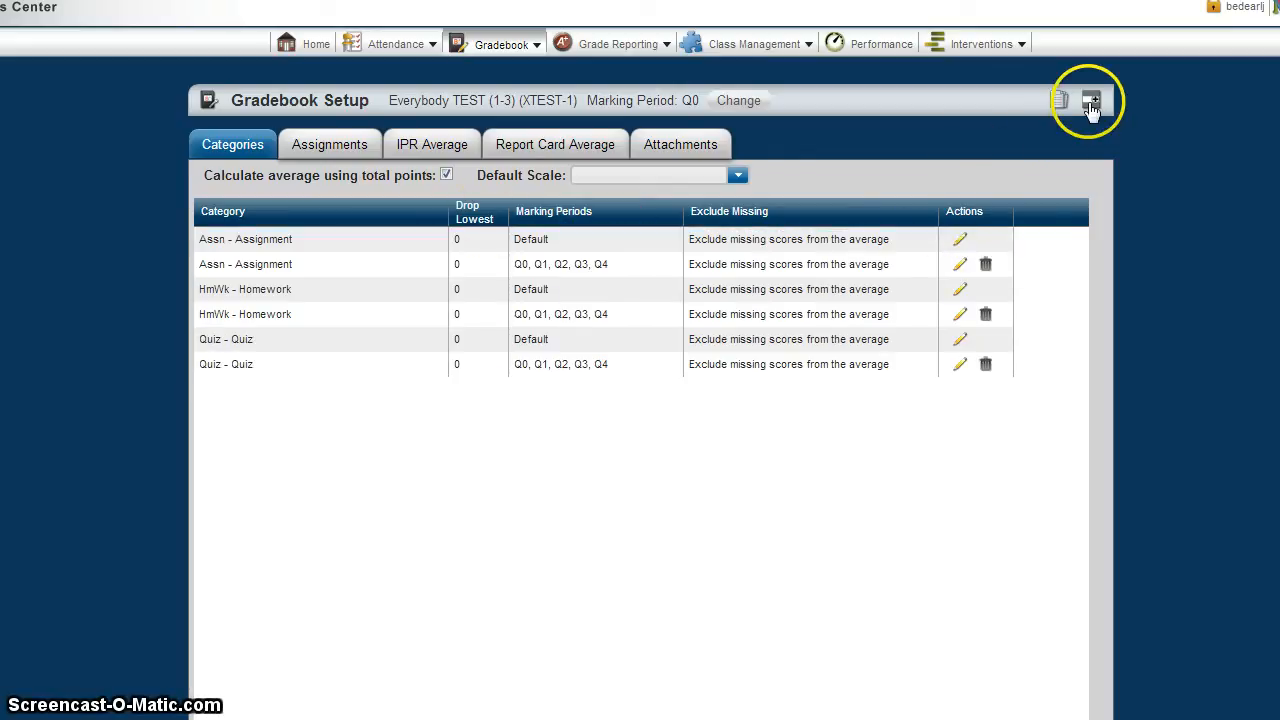
Add a Test - Test category for marking periods Q0 through Q4 and save it
{"action": "left_click", "coordinate": [1091, 103]}
{"action": "left_click", "coordinate": [415, 243]}
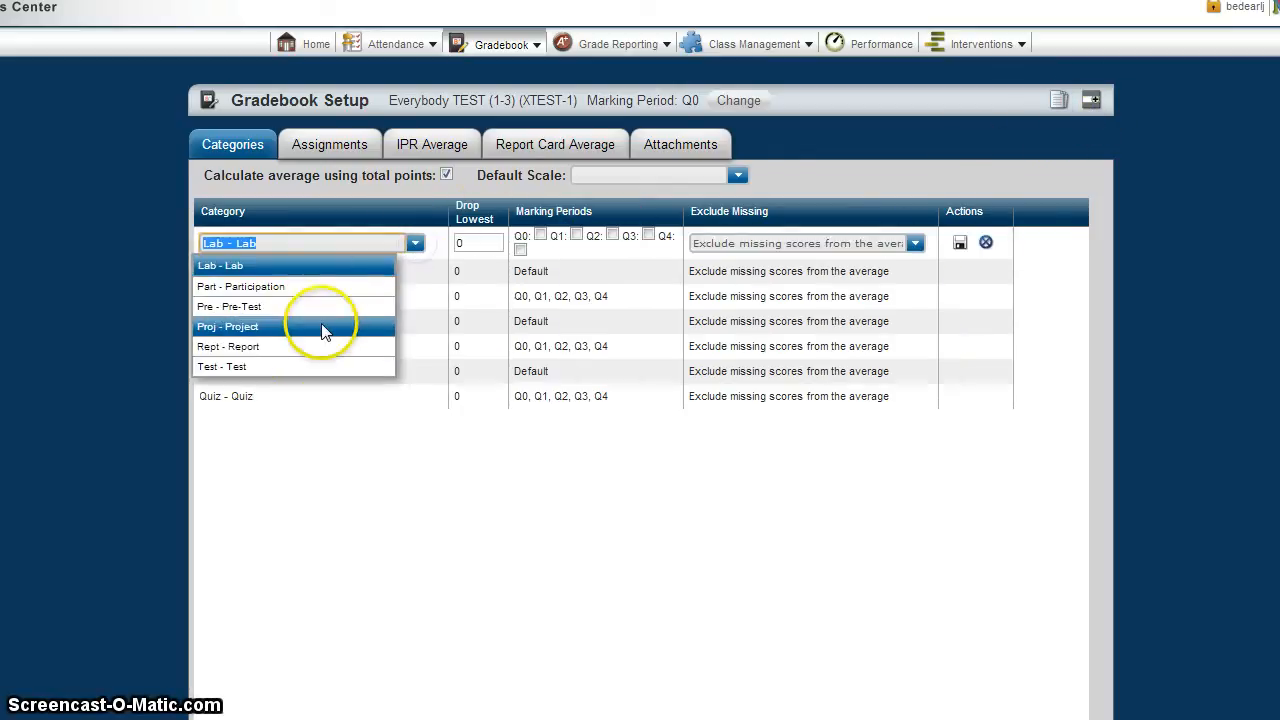
{"action": "left_click", "coordinate": [300, 368]}
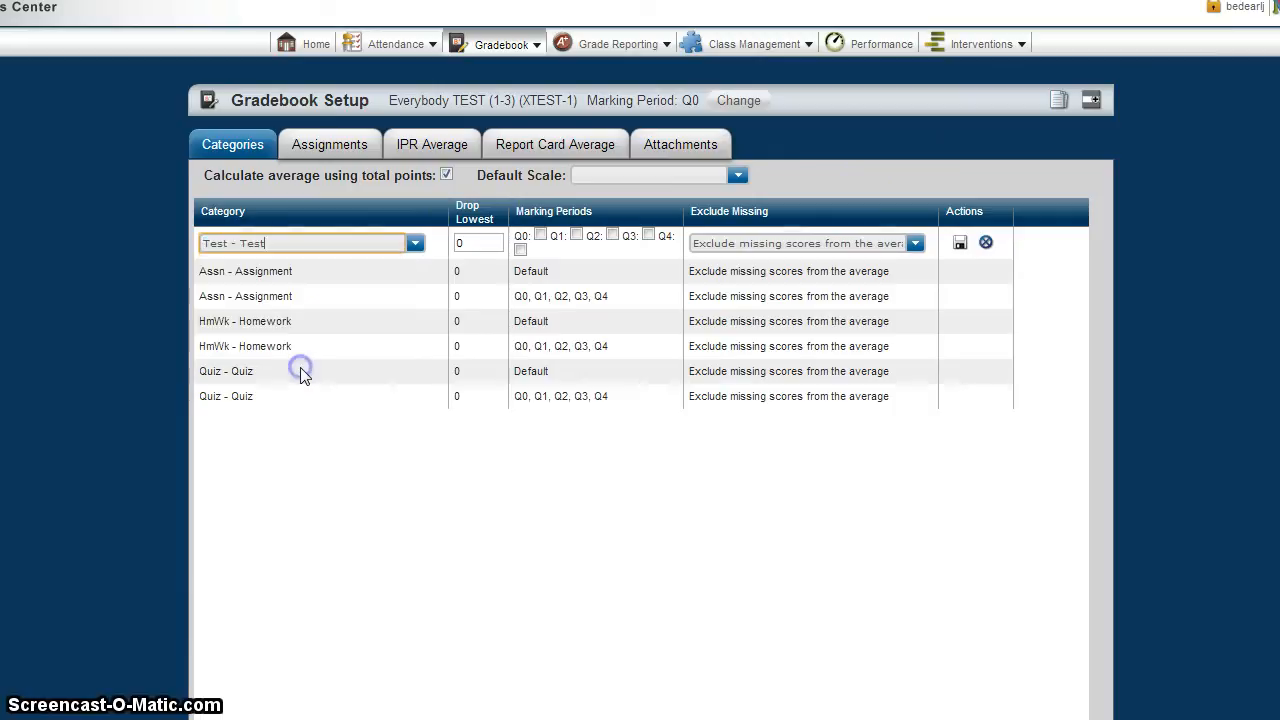
{"action": "left_click", "coordinate": [540, 237]}
{"action": "left_click", "coordinate": [612, 236]}
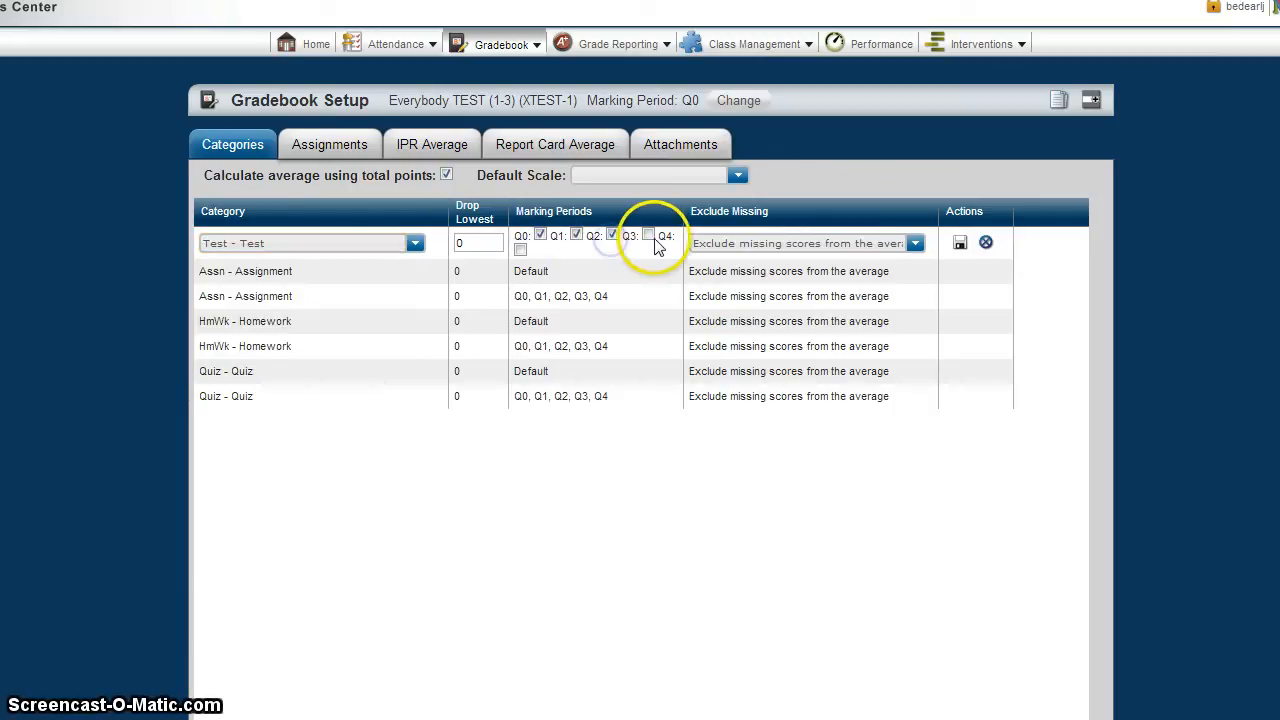
{"action": "left_click", "coordinate": [648, 235]}
{"action": "left_click", "coordinate": [520, 249]}
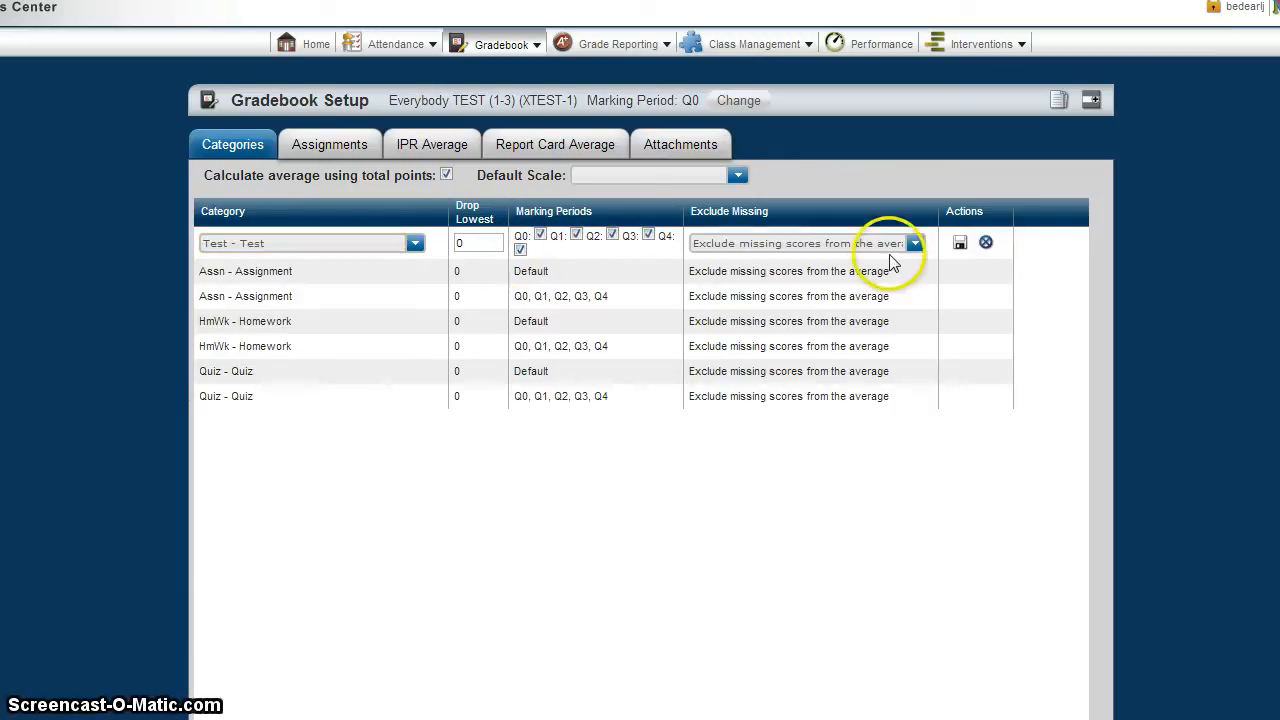
{"action": "left_click", "coordinate": [959, 243]}
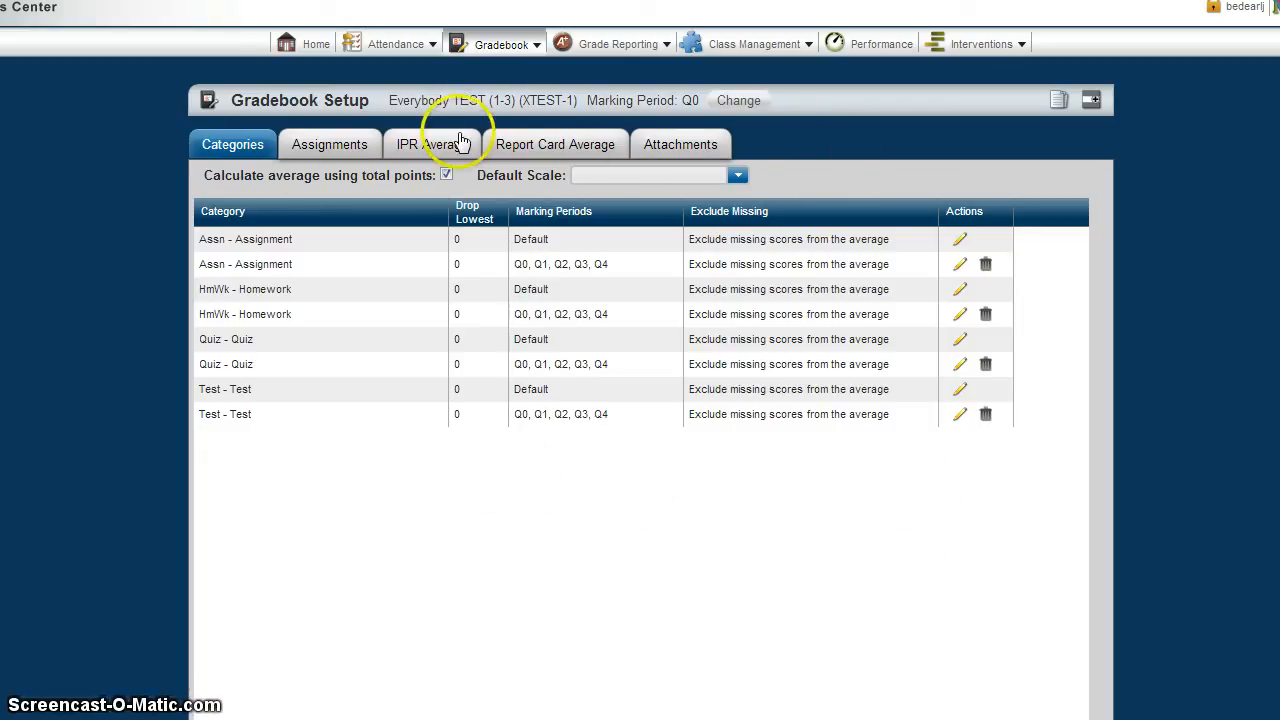
Look over the blank assignment entry row in the gradebook setup, including its points field, and return to the categories
{"action": "left_click", "coordinate": [313, 146]}
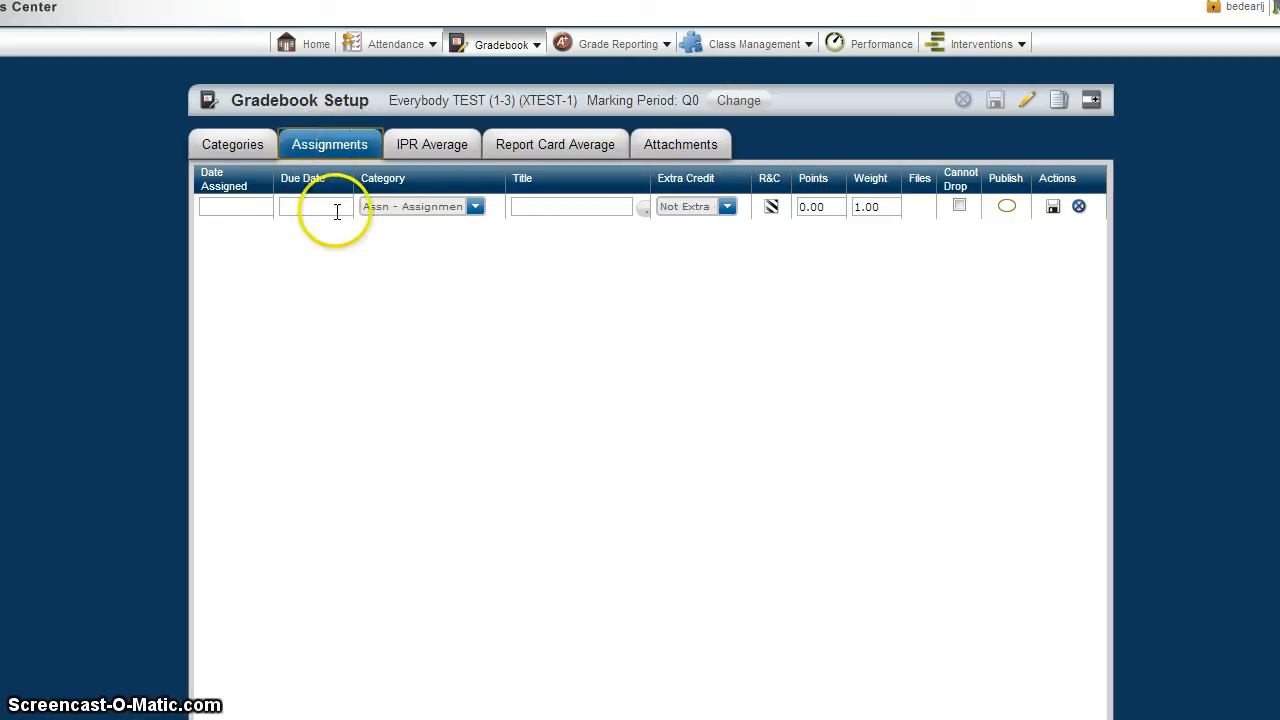
{"action": "left_click", "coordinate": [799, 206]}
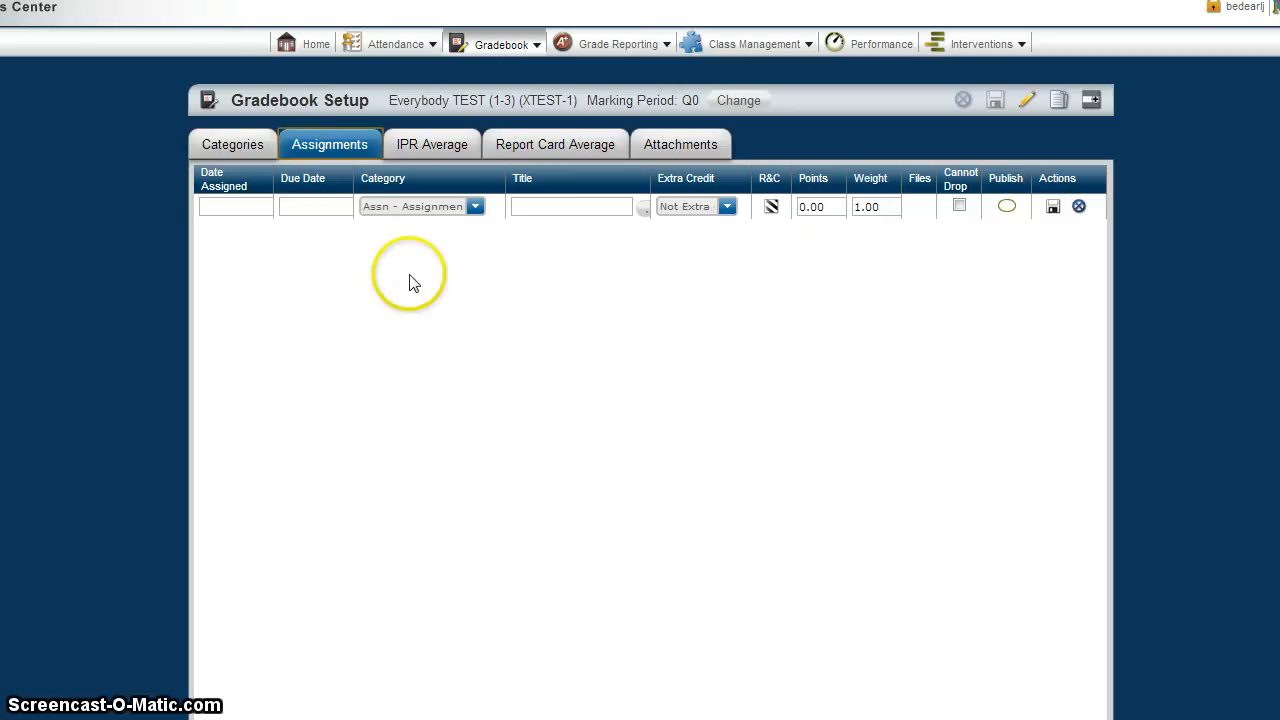
{"action": "left_click", "coordinate": [218, 148]}
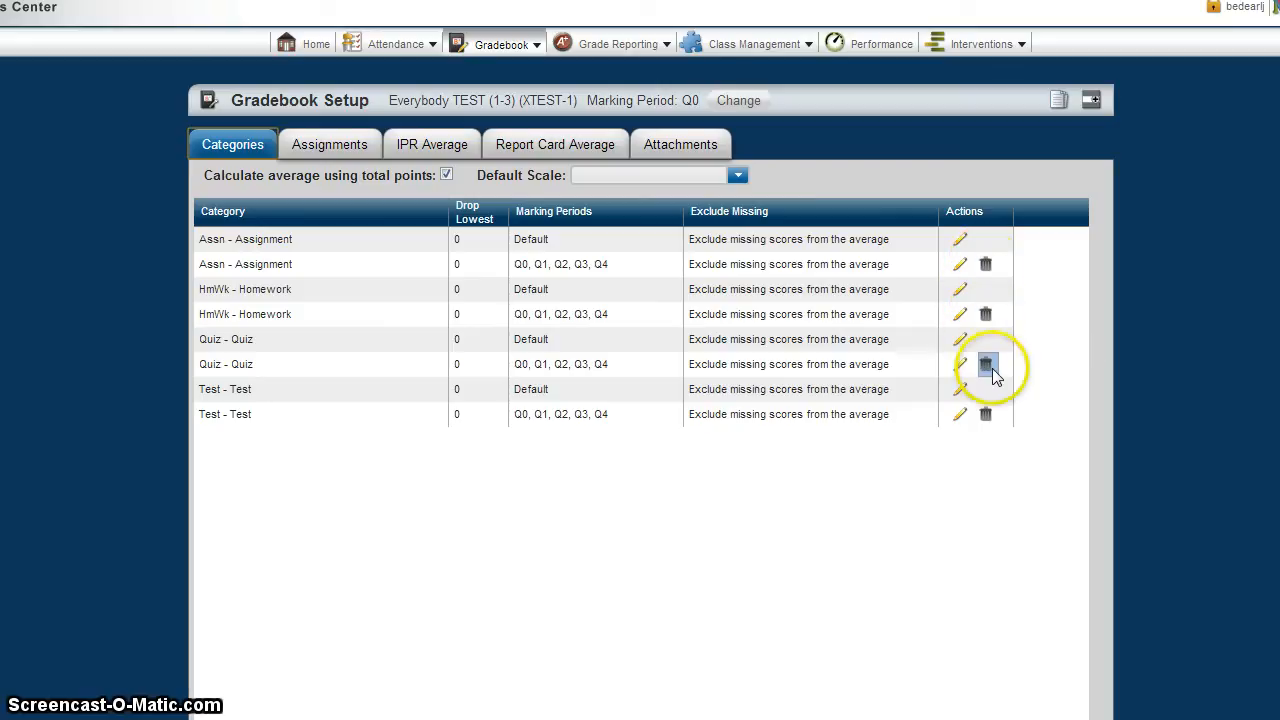
Review the default scale options offered for the gradebook categories without choosing one
{"action": "left_click", "coordinate": [737, 176]}
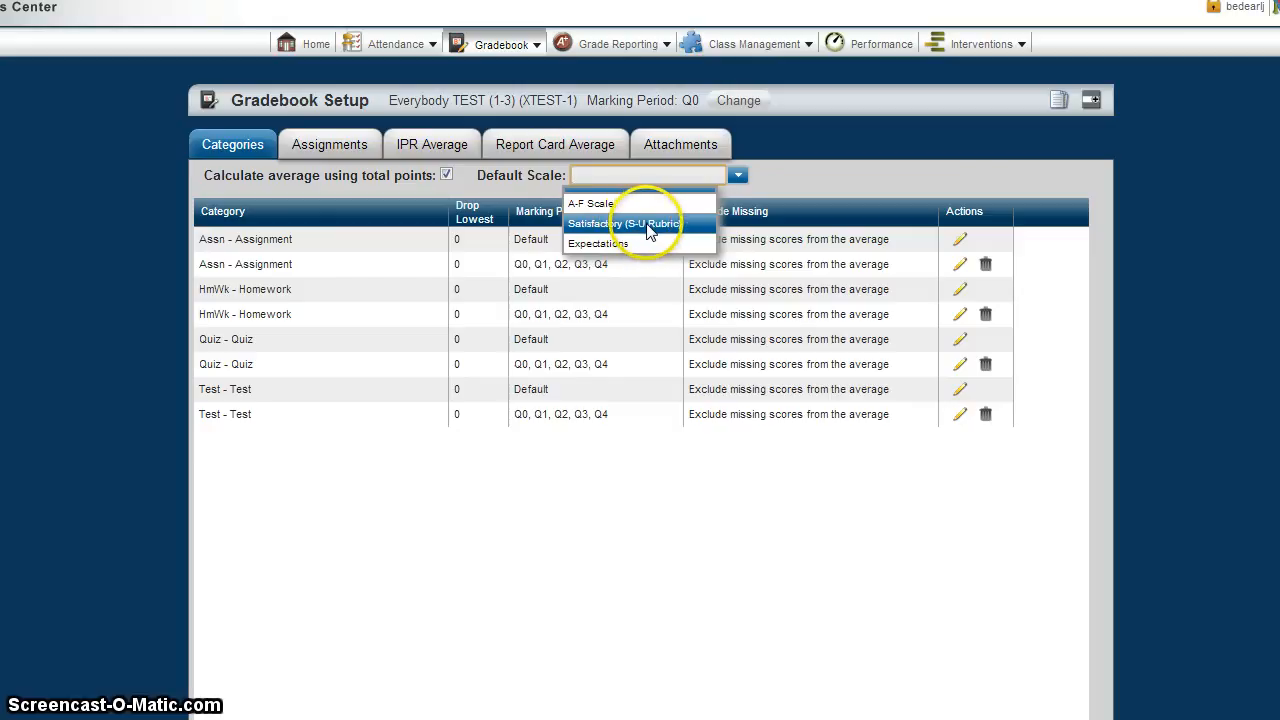
{"action": "left_click", "coordinate": [660, 172]}
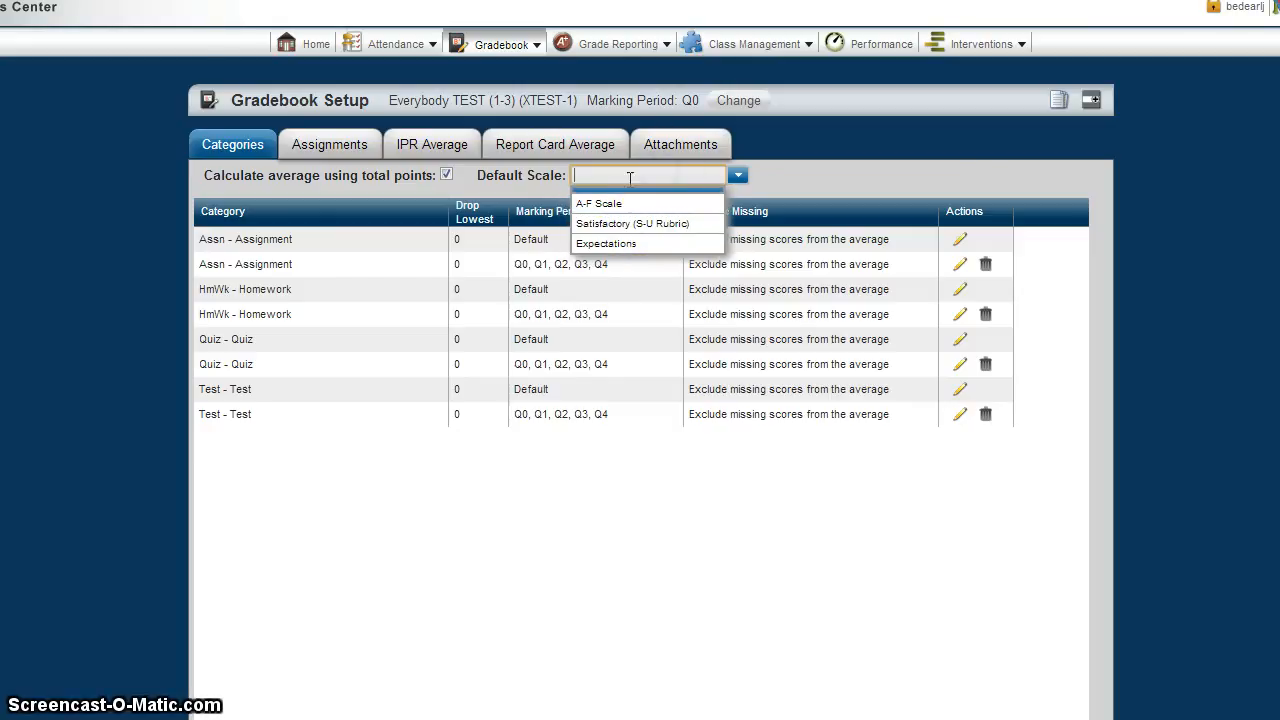
{"action": "left_click", "coordinate": [598, 175]}
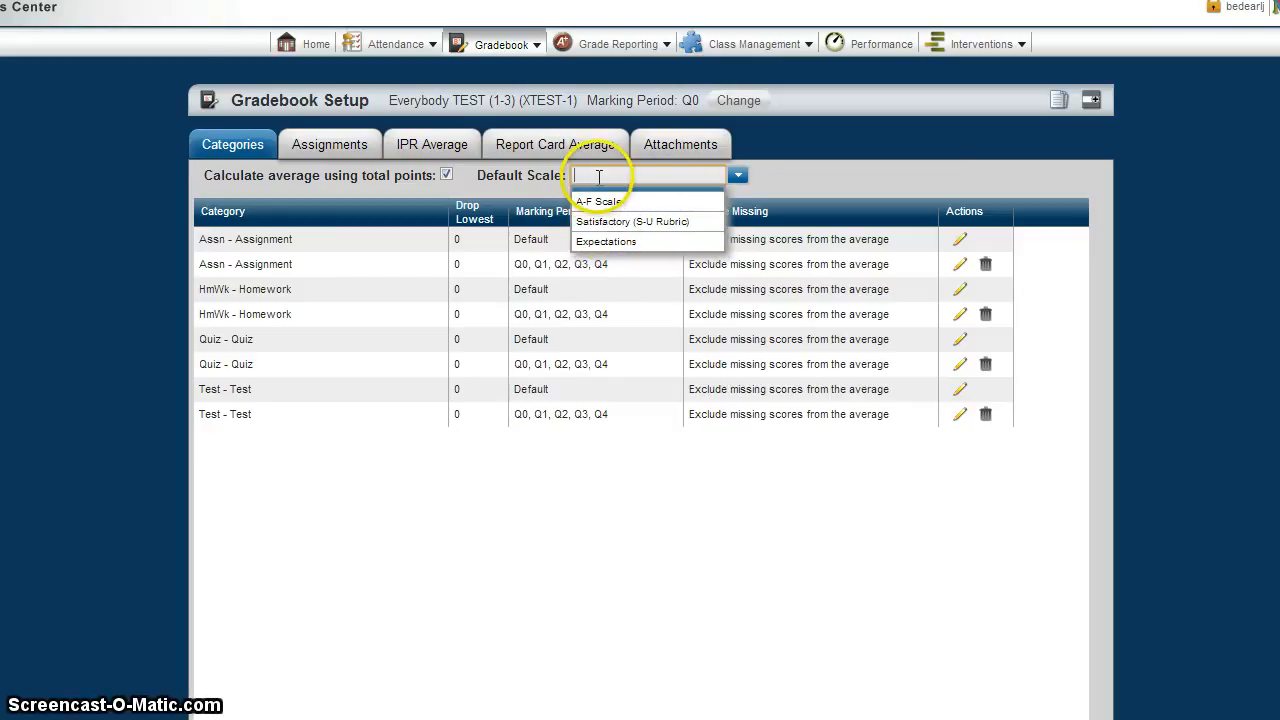
{"action": "left_click", "coordinate": [816, 187]}
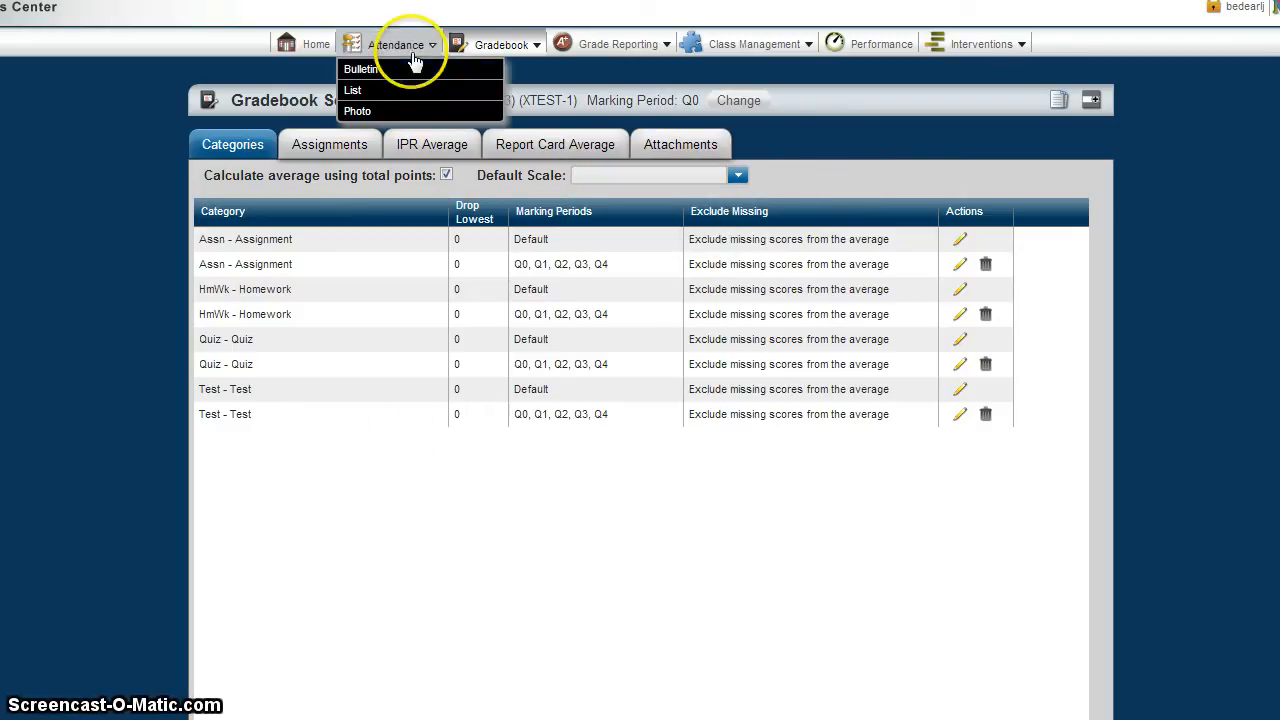
Go to the gradebook entry page and open a blank details form for a new assignment
{"action": "mouse_move", "coordinate": [500, 46]}
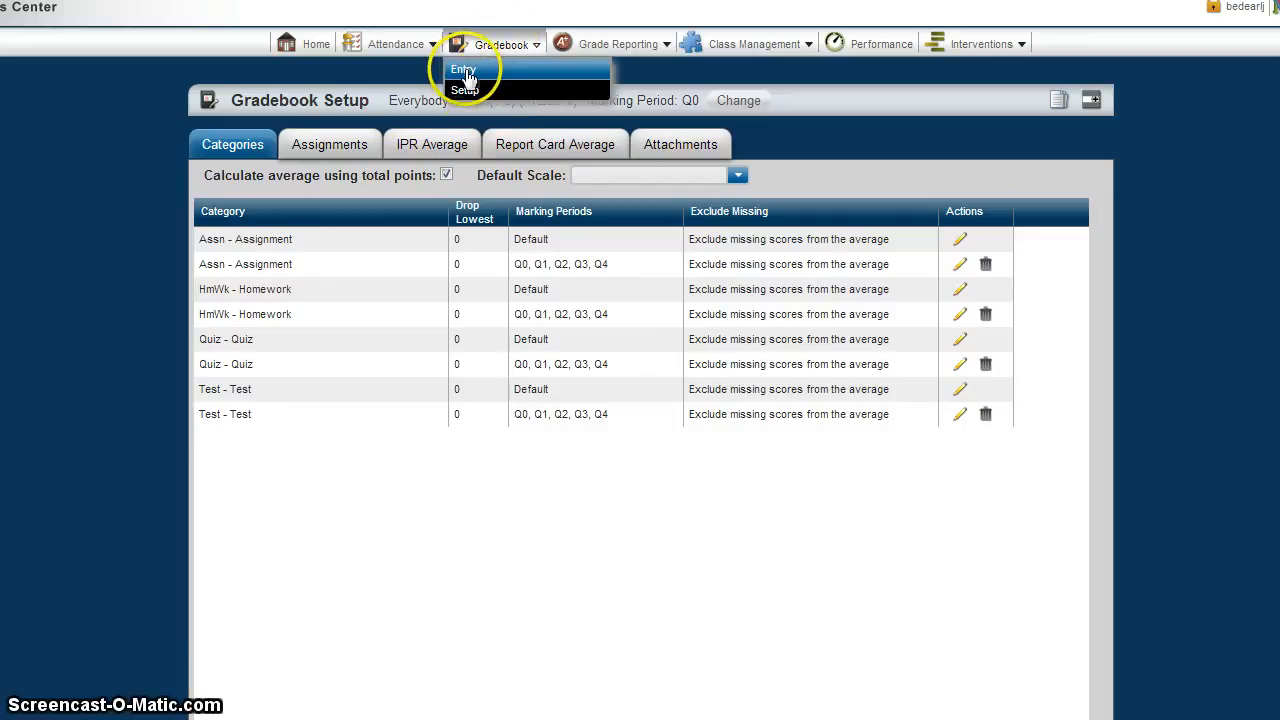
{"action": "left_click", "coordinate": [470, 72]}
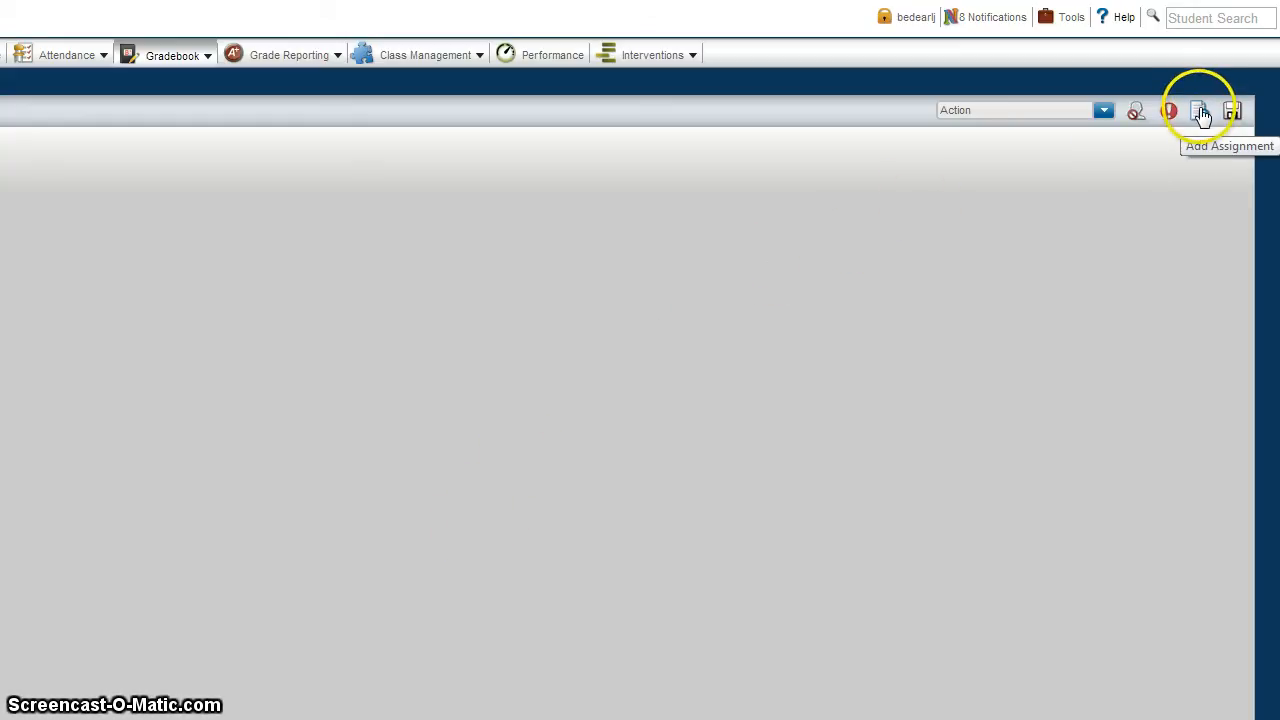
{"action": "left_click", "coordinate": [1201, 113]}
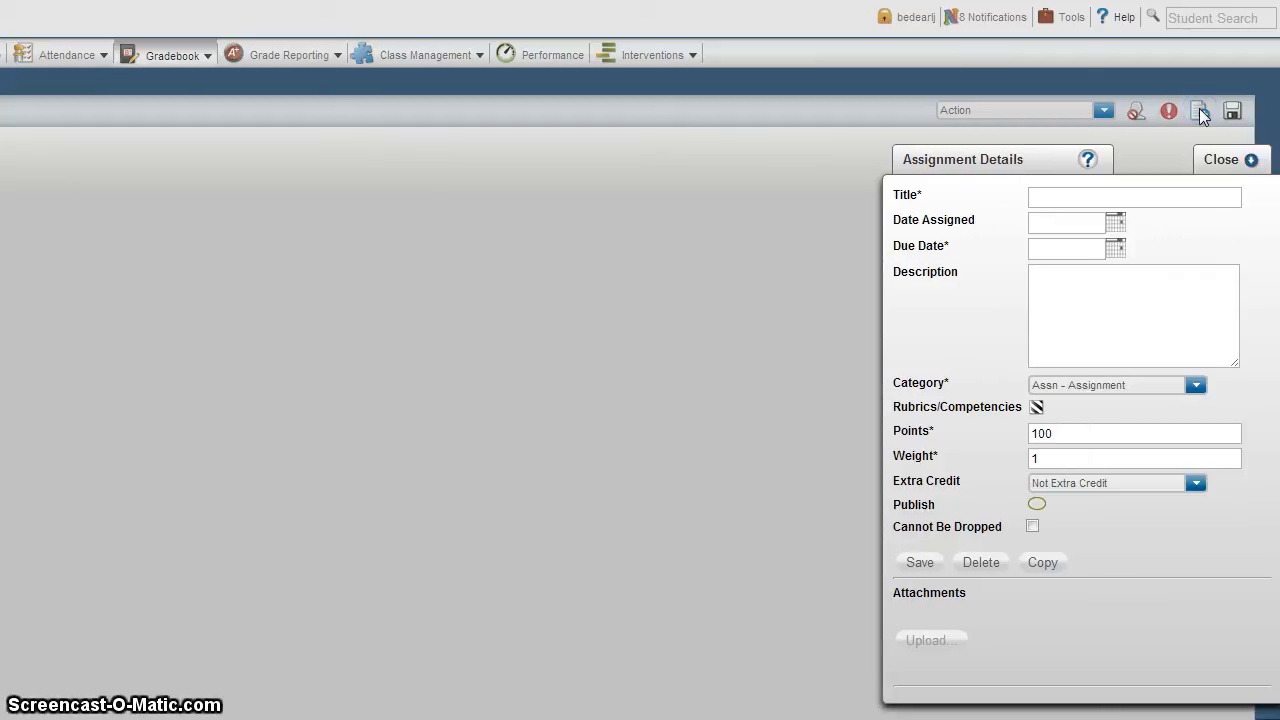